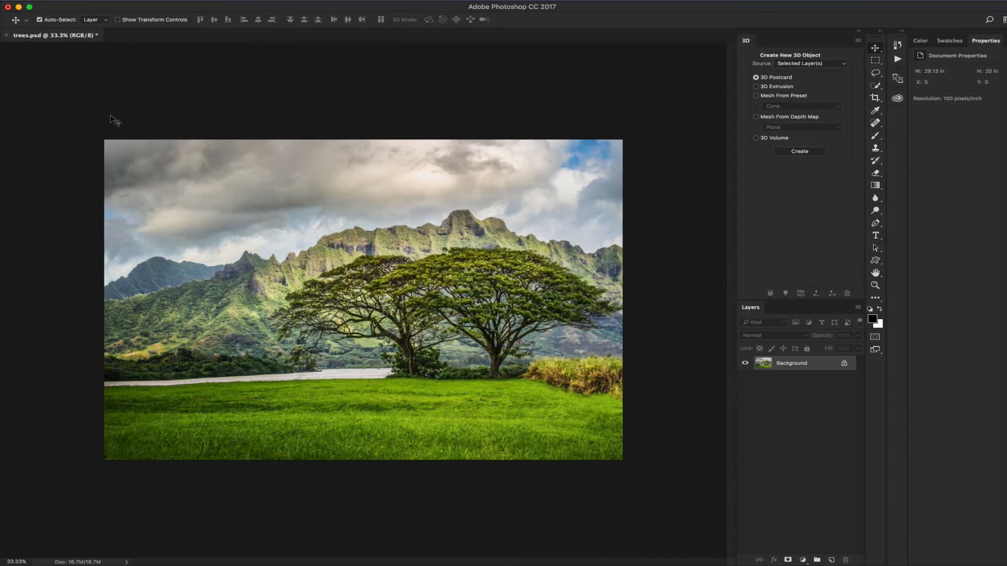
# Switch from Photoshop's trees.psd to DAZ Studio 4.10 Pro
pyautogui.press('super+Tab')
pyautogui.press('super+Tab')
pyautogui.press('super+Tab')
pyautogui.press('super+Tab')
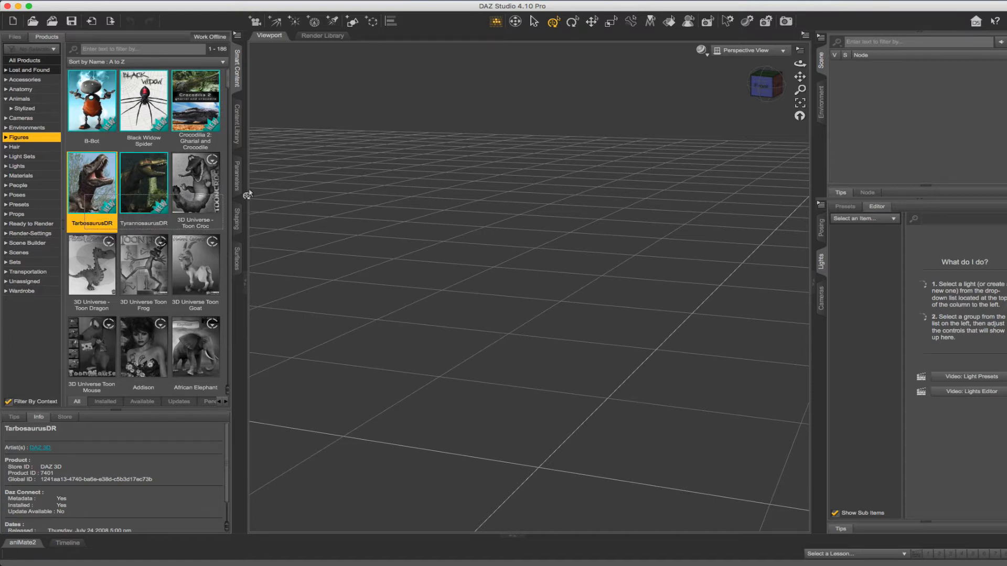
# Open the TarbosaurusDR product and browse its Materials and Poses, then return to Figures
pyautogui.doubleClick(82, 174)
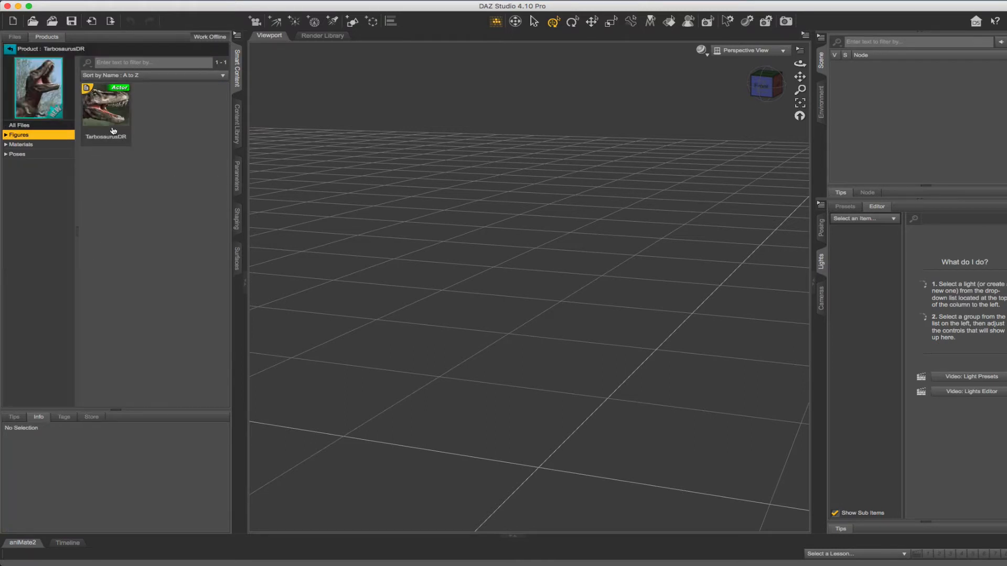
pyautogui.click(29, 145)
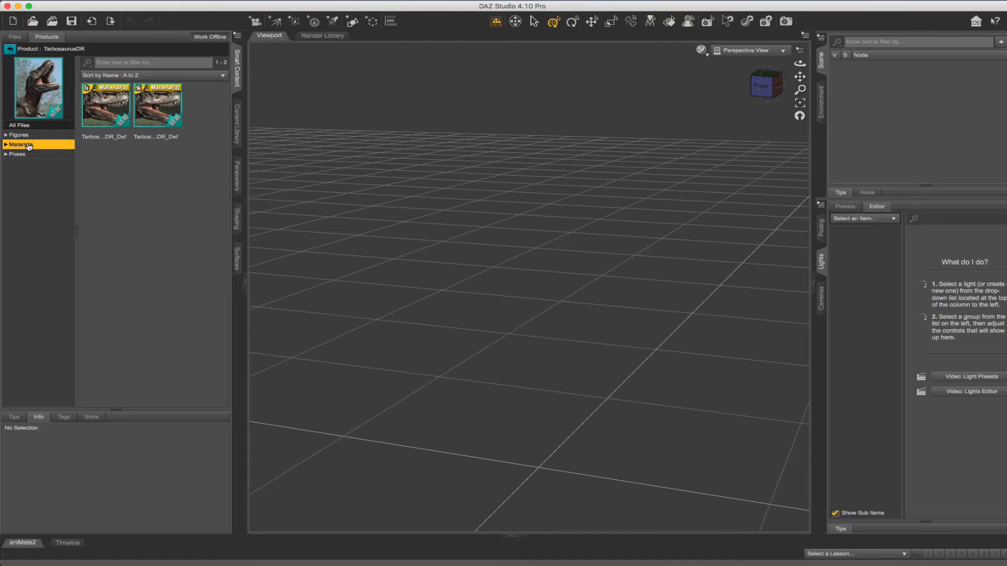
pyautogui.click(29, 155)
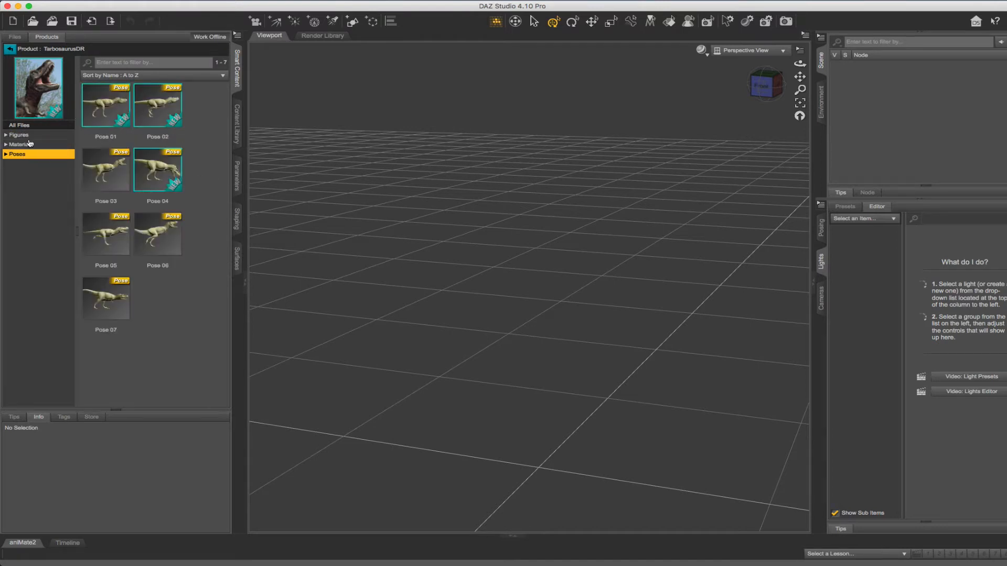
pyautogui.click(29, 136)
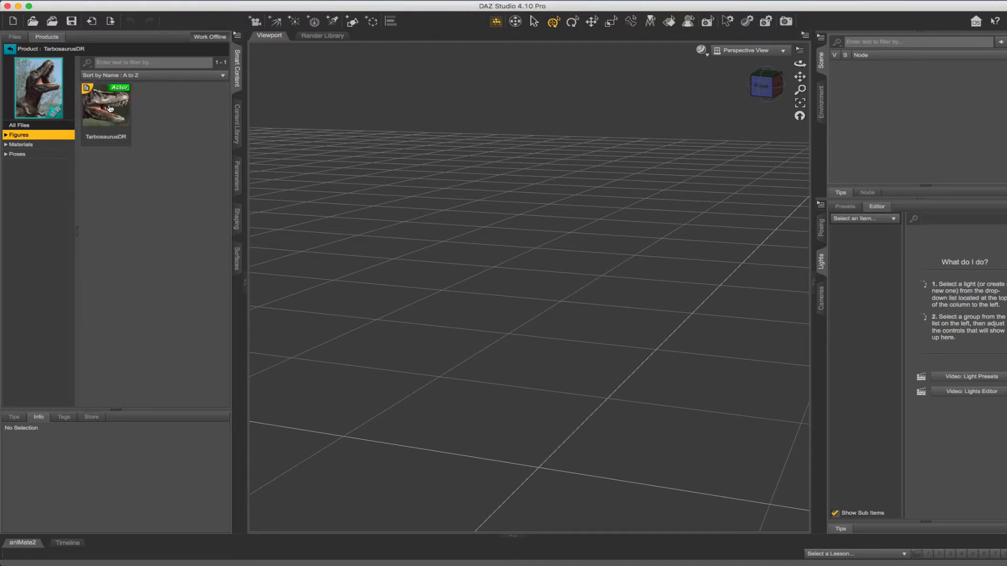
# Load the TarbosaurusDR figure, frame it in a low side view, and apply Pose 05
pyautogui.doubleClick(110, 108)
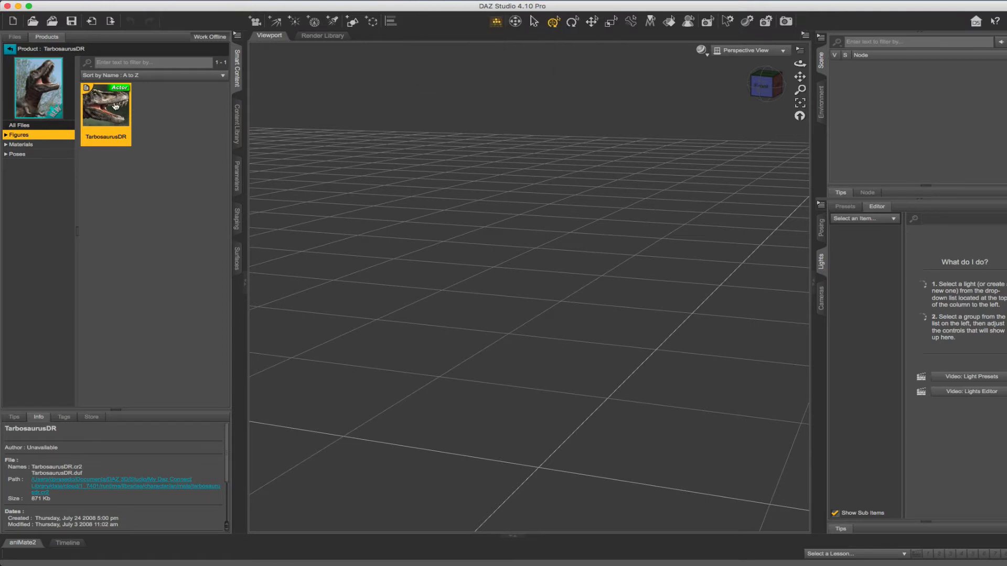
pyautogui.click(800, 104)
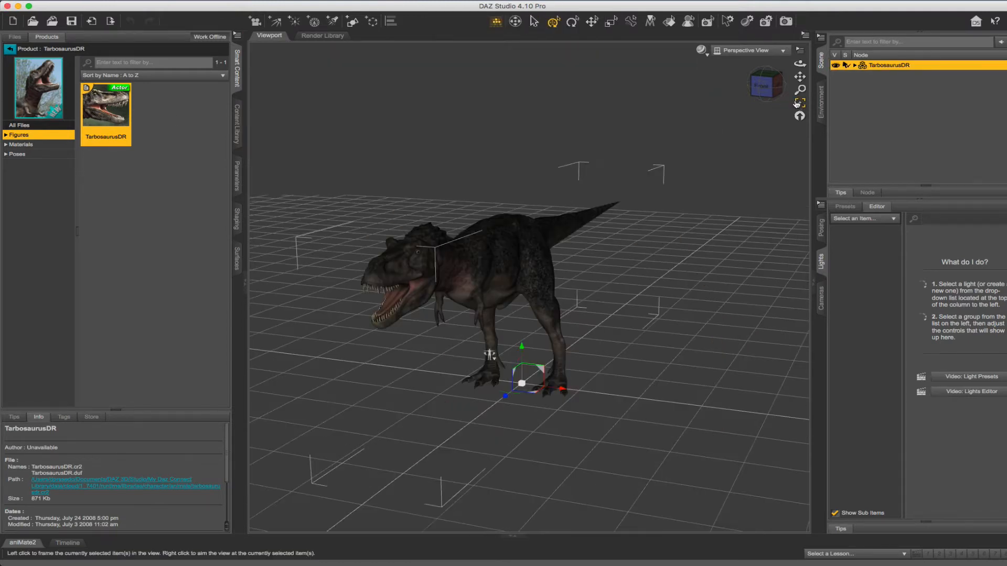
pyautogui.moveTo(800, 63); pyautogui.dragTo(747, 23)
pyautogui.click(24, 155)
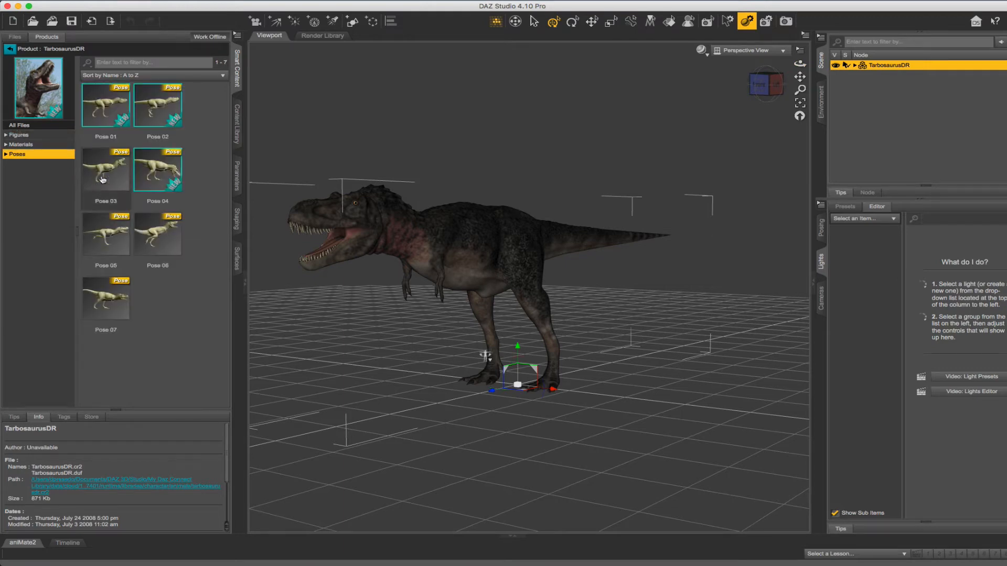
pyautogui.doubleClick(96, 234)
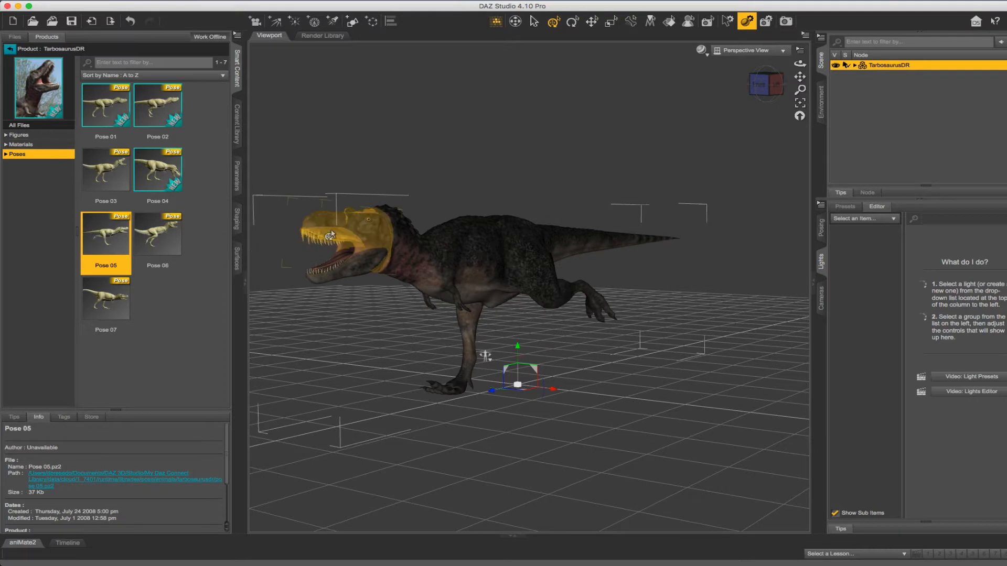
# Tilt the head up with jaws open, lower the forearm, and swing the chest lower-left
pyautogui.moveTo(330, 235); pyautogui.dragTo(348, 220)
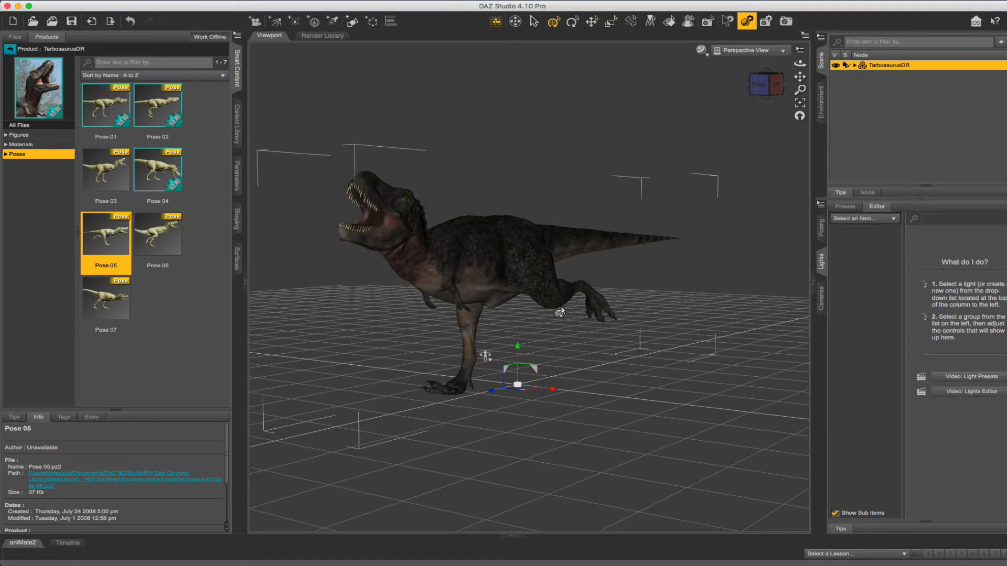
pyautogui.moveTo(580, 309)
pyautogui.mouseDown()
pyautogui.moveTo(583, 325)
pyautogui.moveTo(576, 320)
pyautogui.mouseUp()
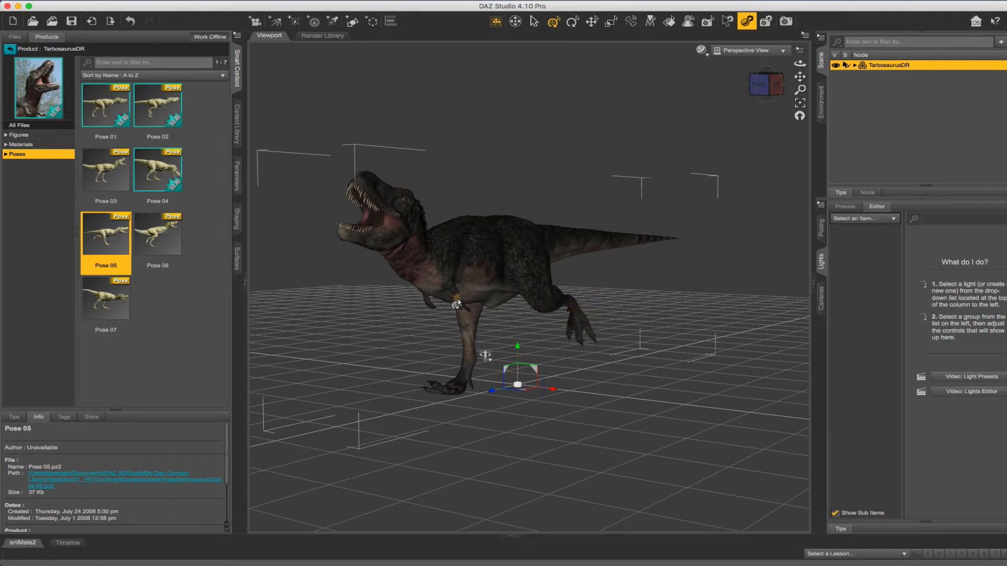
pyautogui.moveTo(456, 304); pyautogui.dragTo(412, 302)
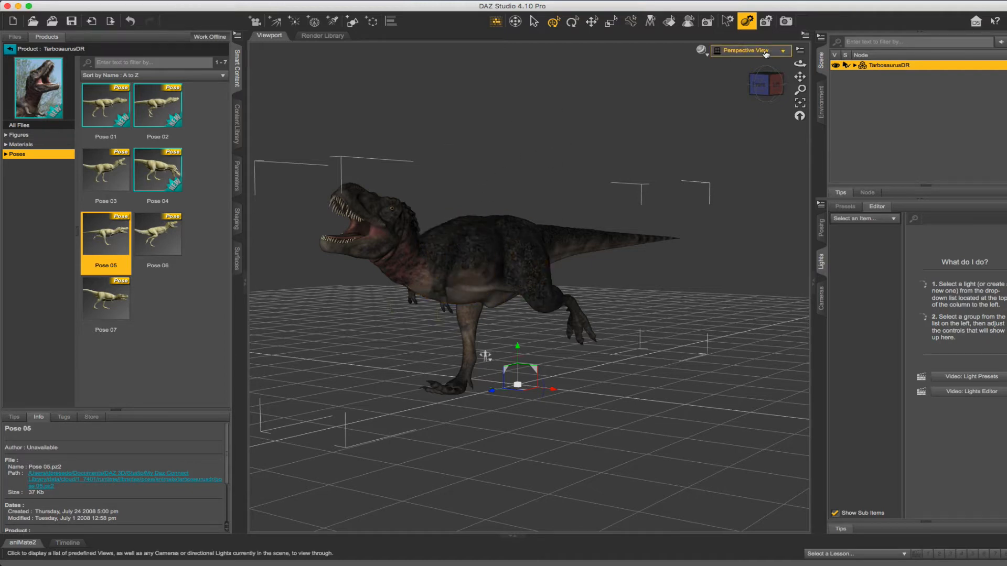
pyautogui.moveTo(799, 63); pyautogui.dragTo(800, 64)
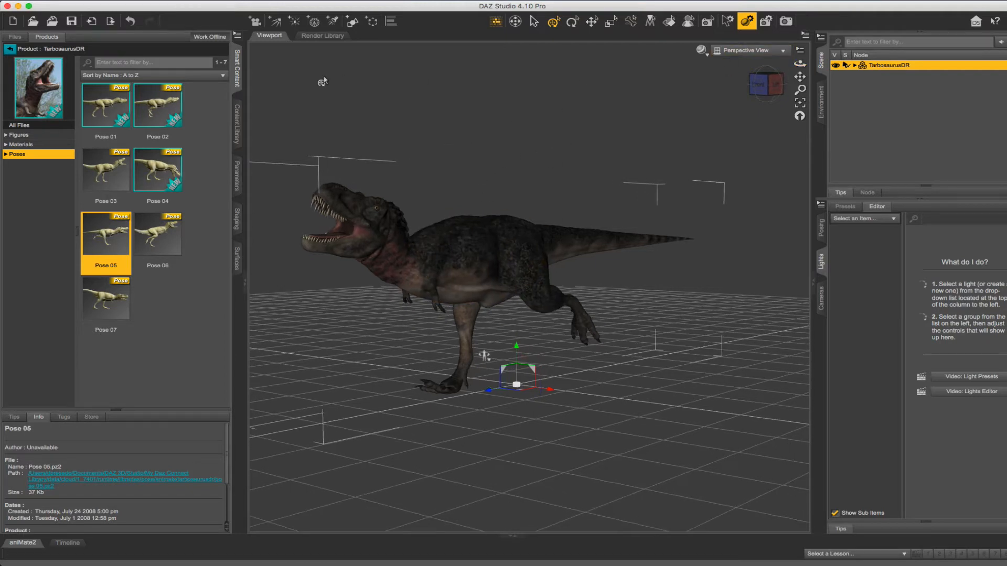
pyautogui.click(84, 1)
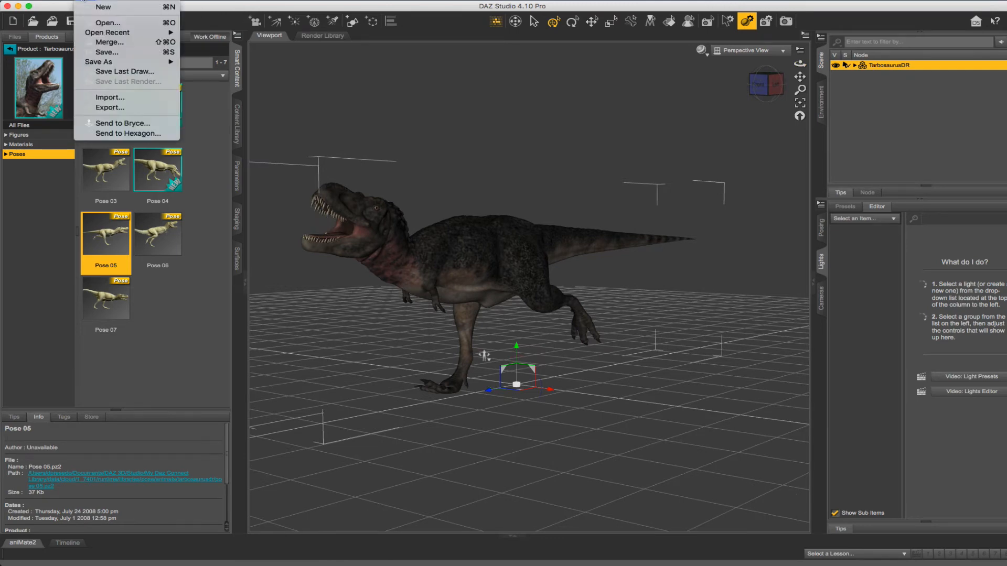
# Export the scene as Wavefront OBJ, overwriting T-Rex.obj in the 3D folder
pyautogui.click(109, 107)
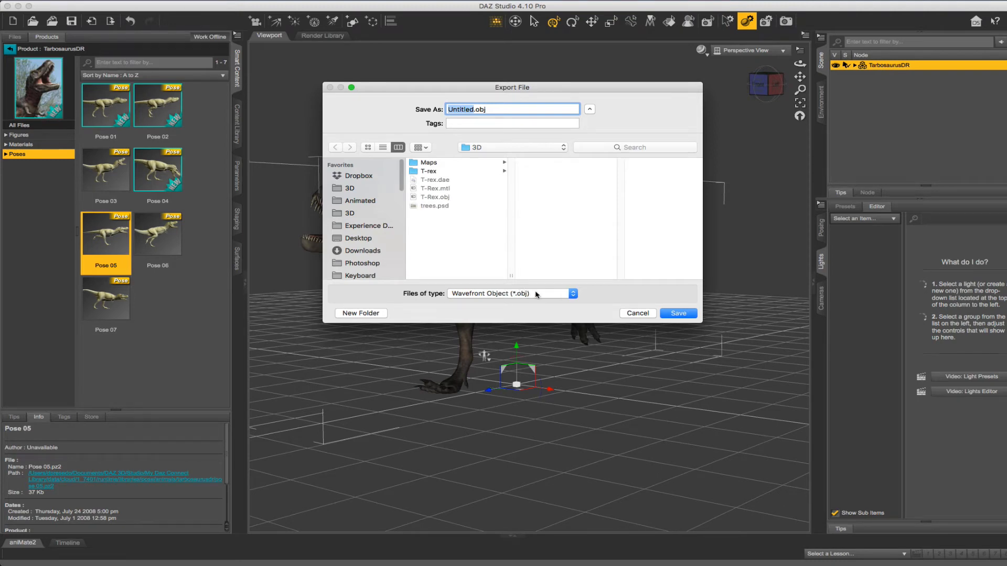
pyautogui.click(537, 294)
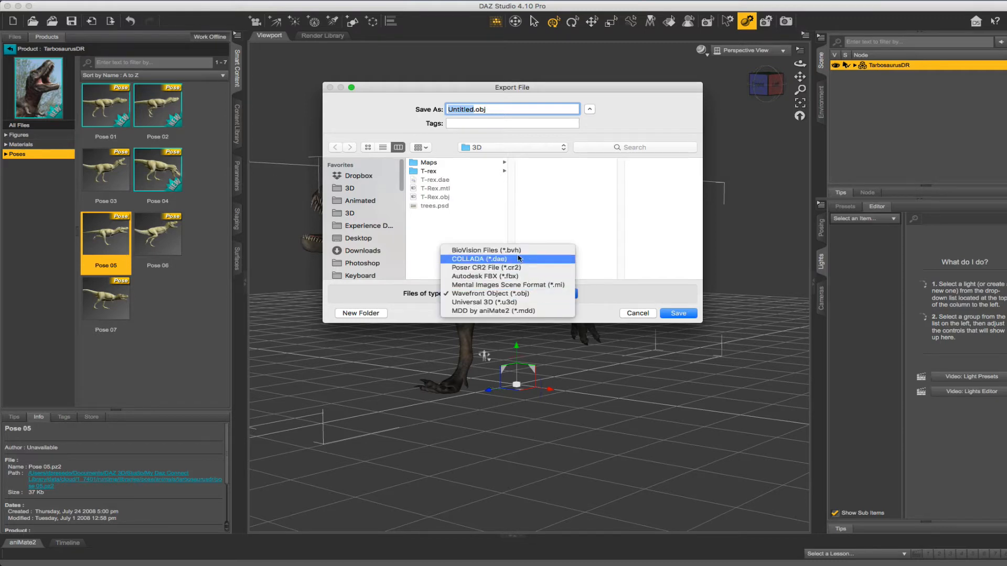
pyautogui.click(517, 294)
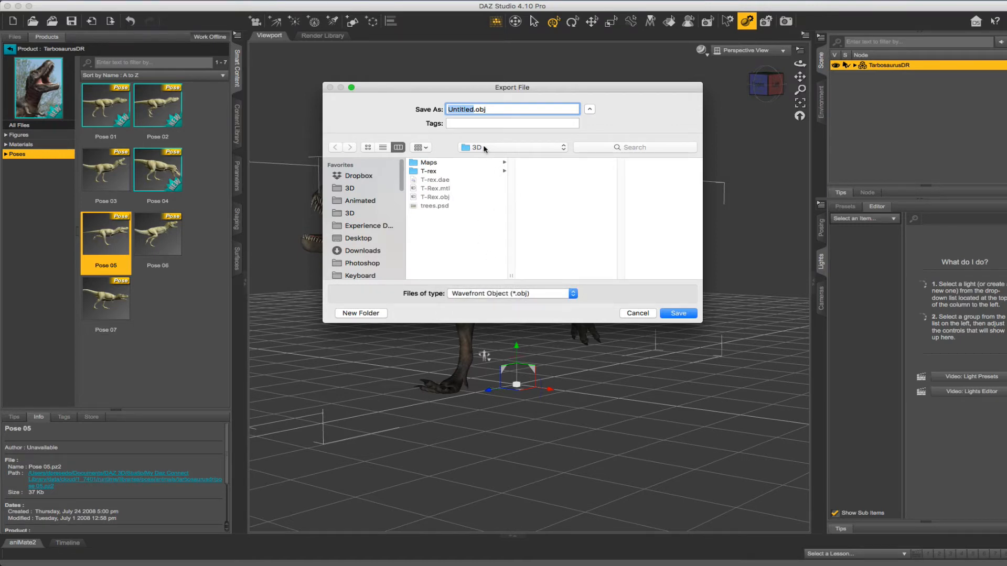
pyautogui.click(435, 198)
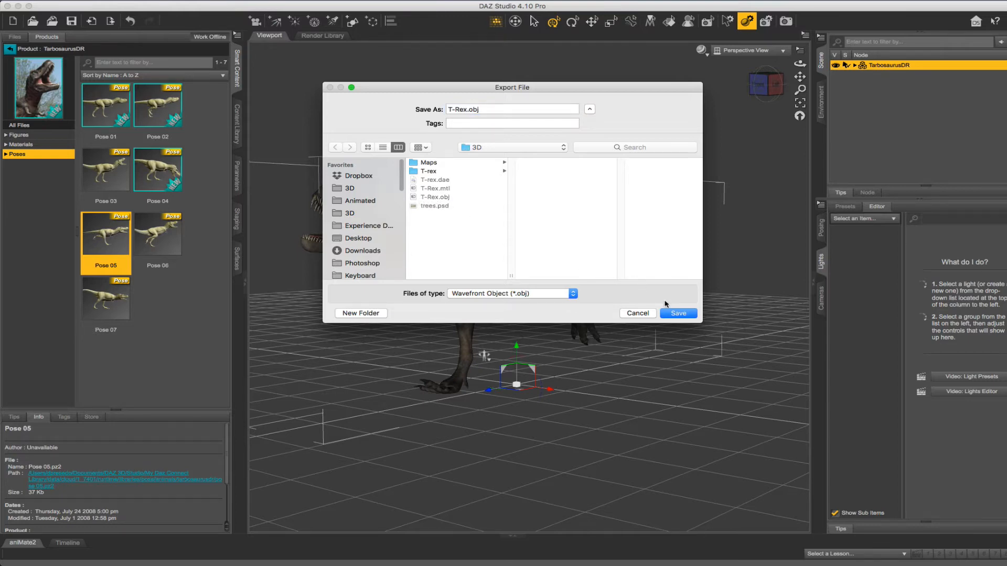
pyautogui.click(676, 314)
pyautogui.click(495, 290)
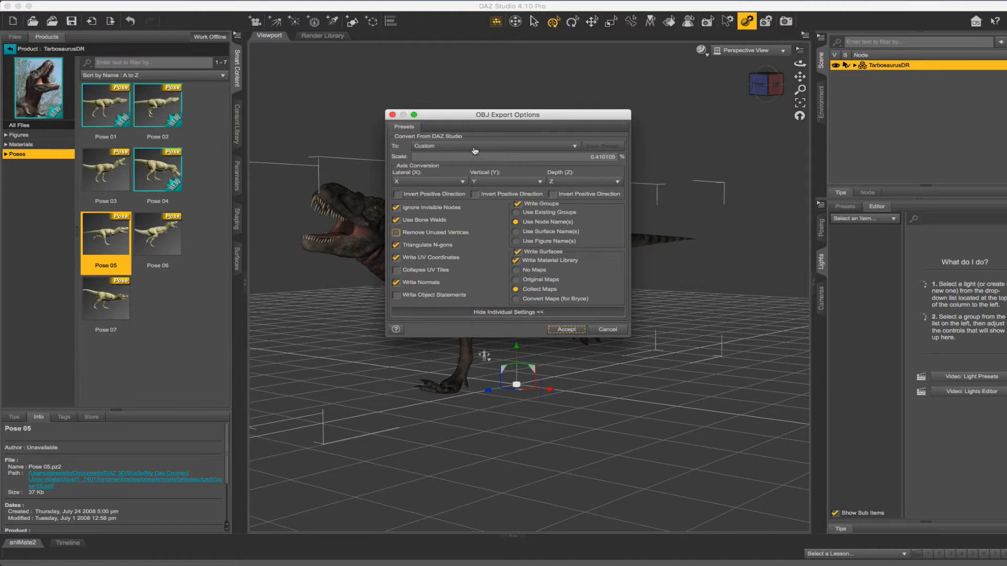
# Export T-Rex.obj at Poser scale with normals, triangulated N-gons and collected maps, then return to Photoshop
pyautogui.click(453, 146)
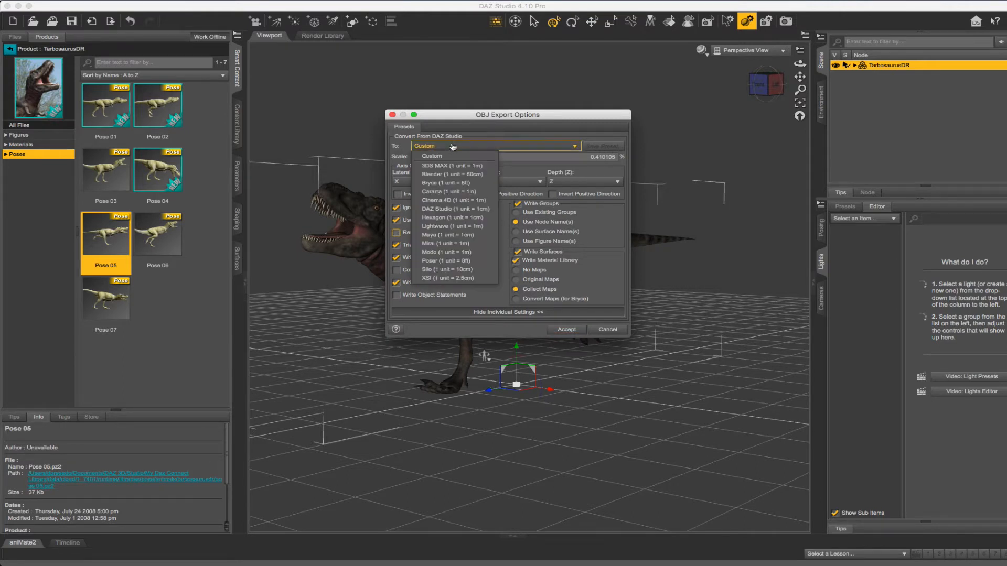
pyautogui.click(441, 261)
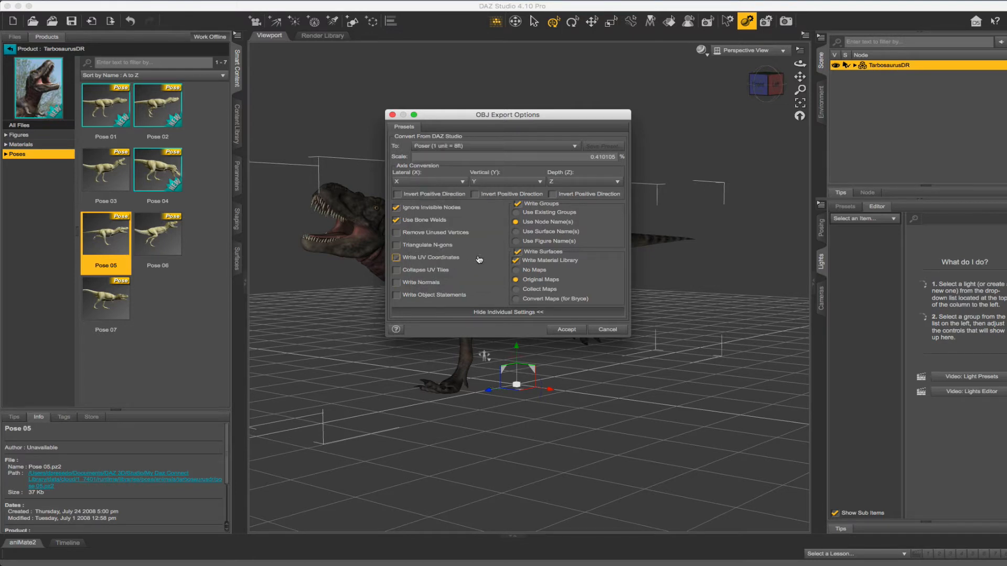
pyautogui.click(398, 284)
pyautogui.click(397, 246)
pyautogui.click(516, 289)
pyautogui.click(439, 246)
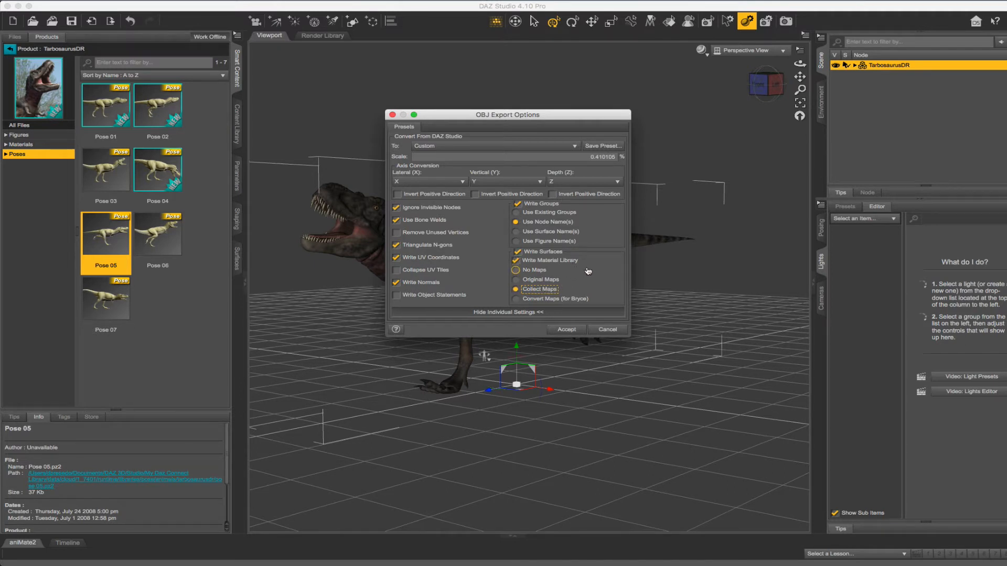
pyautogui.click(567, 331)
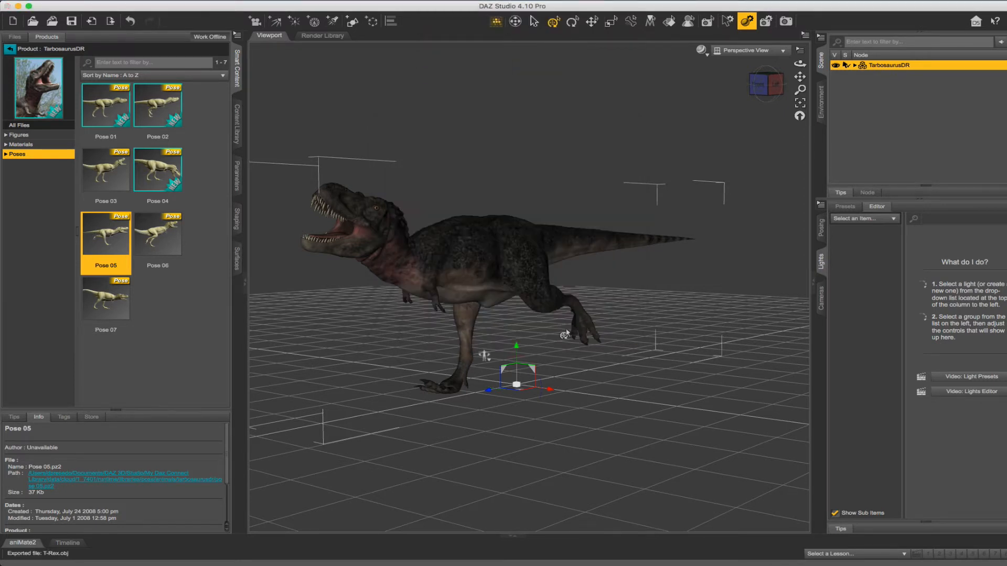
pyautogui.press('super+Tab')
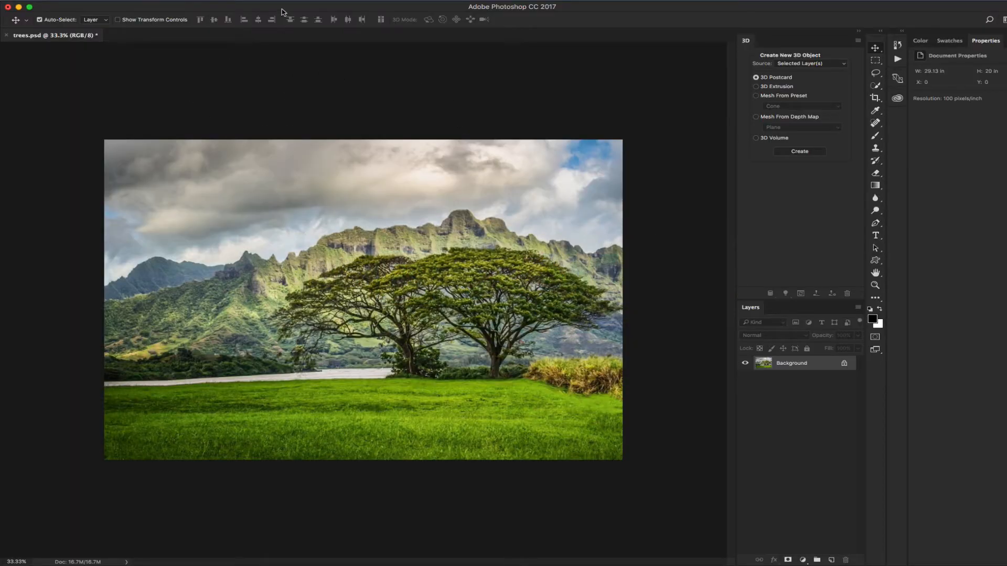
# Add T-Rex.obj as a new 3D layer from file, keeping the default scene size
pyautogui.click(286, 1)
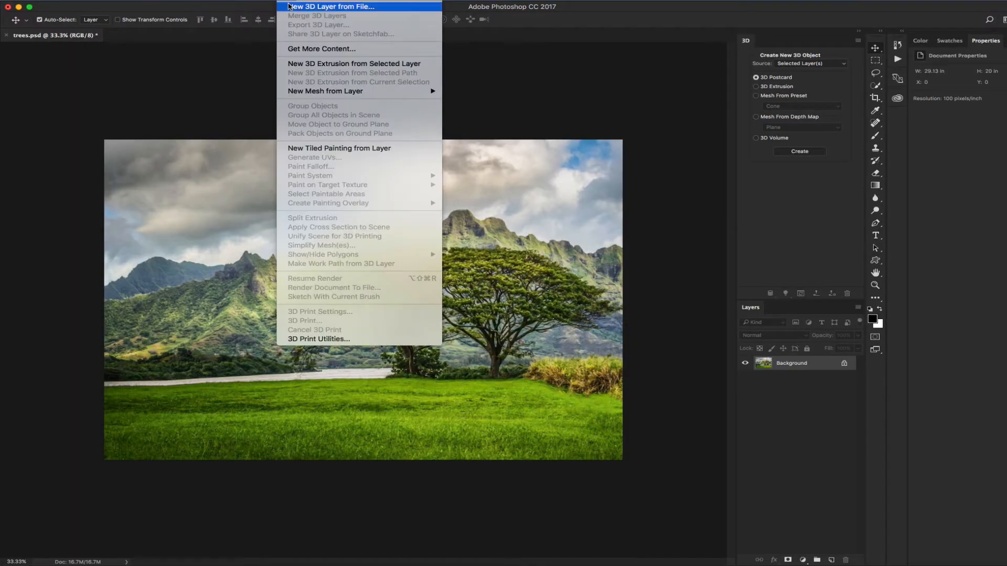
pyautogui.click(290, 7)
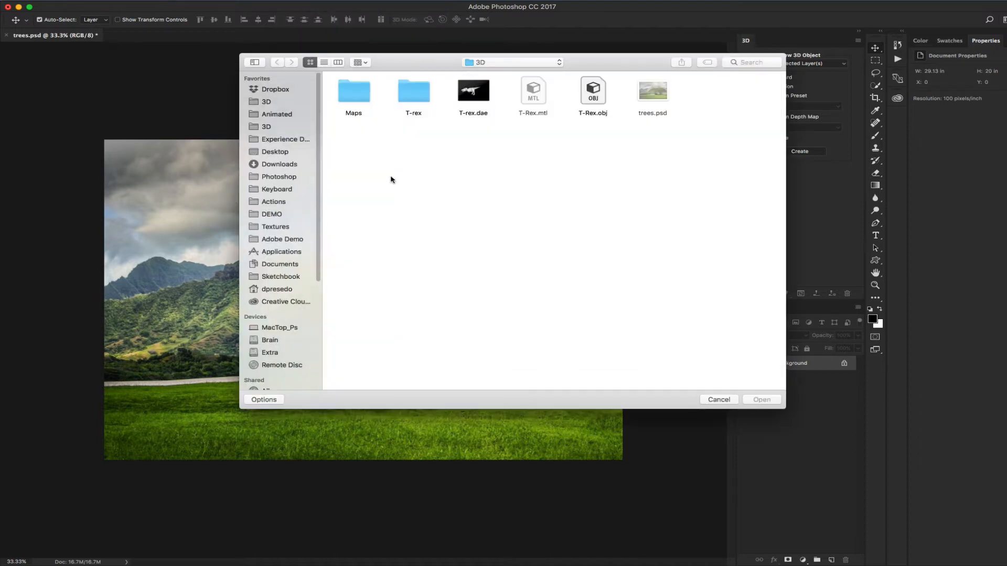
pyautogui.doubleClick(600, 89)
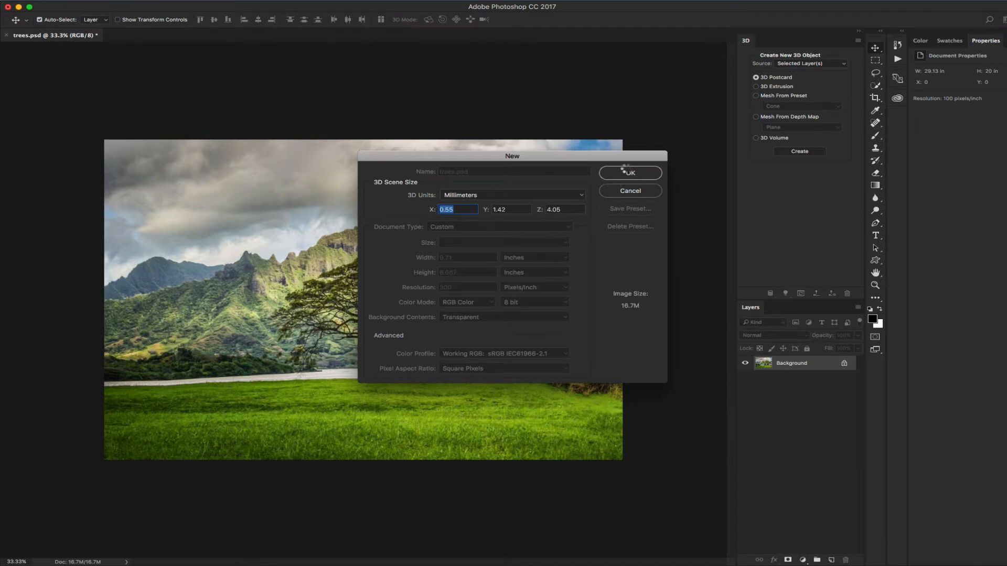
pyautogui.click(629, 175)
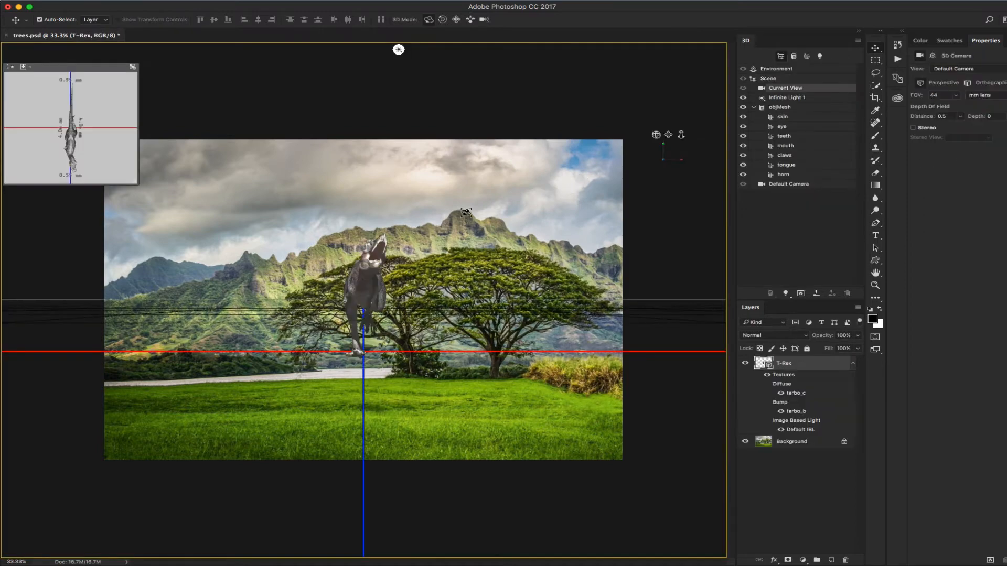
# Orbit the T-Rex into side profile and dolly closer so it stands on the grass
pyautogui.moveTo(561, 115); pyautogui.dragTo(376, 137)
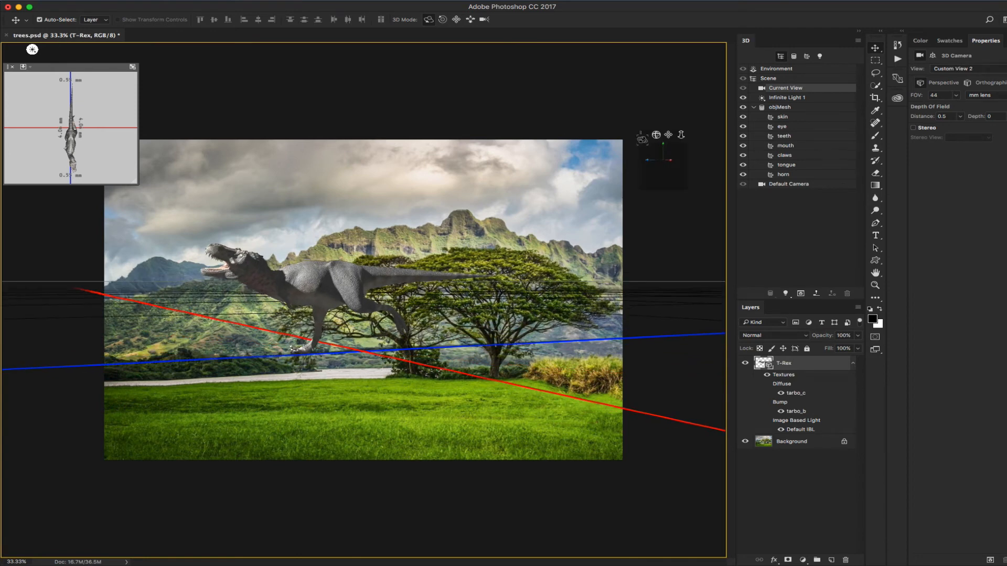
pyautogui.moveTo(641, 135); pyautogui.dragTo(667, 189)
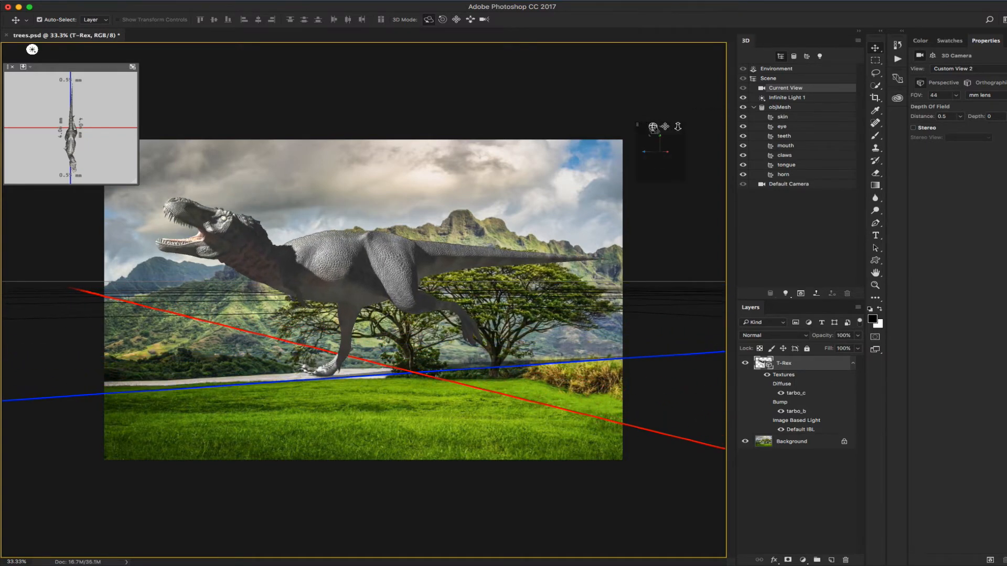
pyautogui.moveTo(653, 129); pyautogui.dragTo(679, 126)
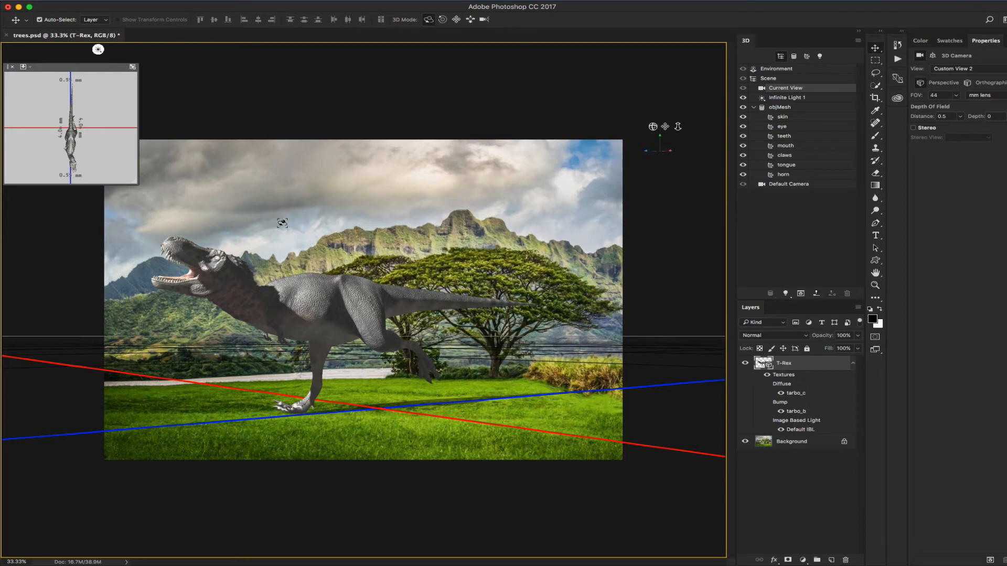
# Select Infinite Light 1 and aim it straight down onto the T-Rex from above
pyautogui.click(98, 50)
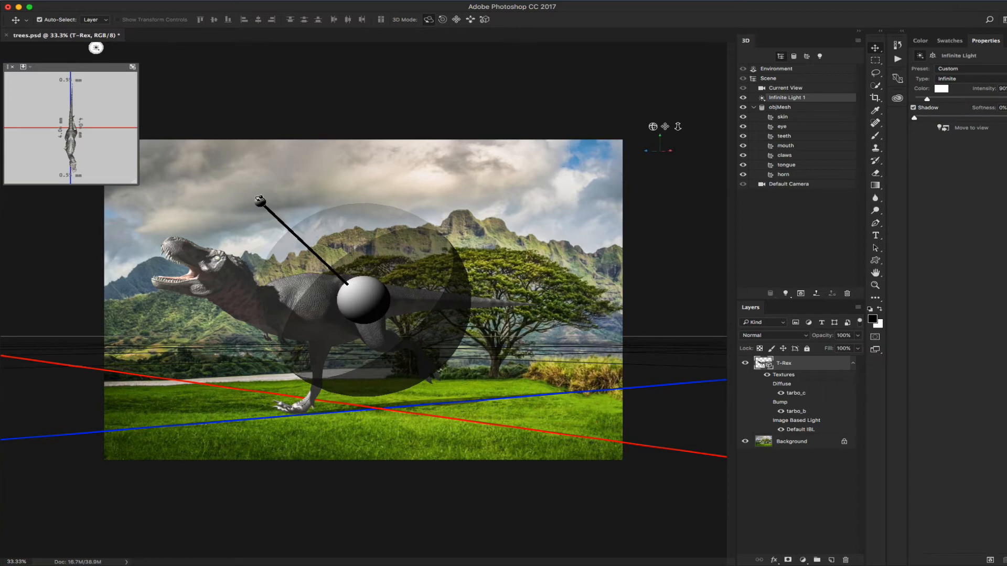
pyautogui.moveTo(261, 200); pyautogui.dragTo(267, 196)
pyautogui.moveTo(303, 193); pyautogui.dragTo(317, 188)
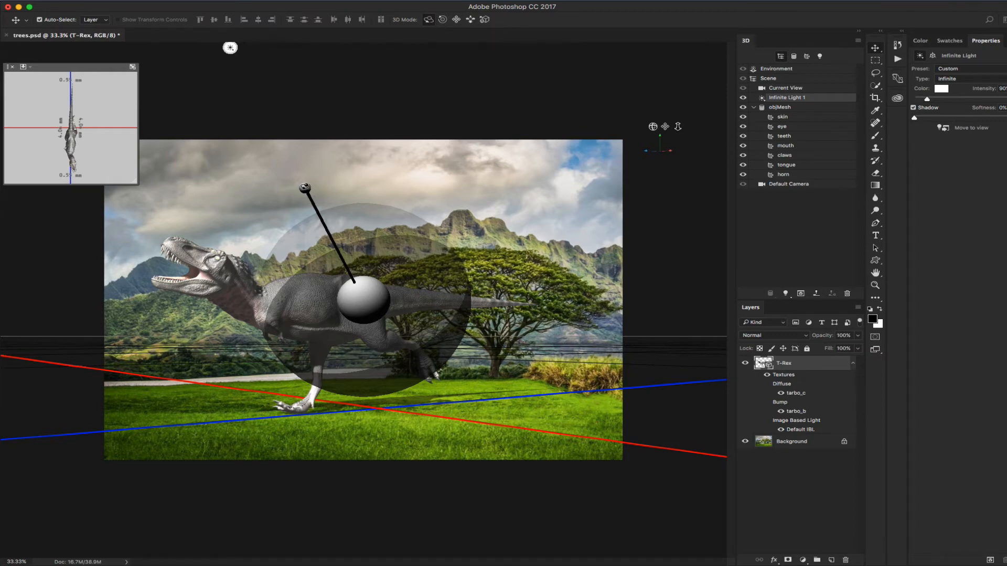
pyautogui.moveTo(308, 191)
pyautogui.mouseDown()
pyautogui.moveTo(351, 184)
pyautogui.moveTo(367, 151)
pyautogui.moveTo(327, 153)
pyautogui.mouseUp()
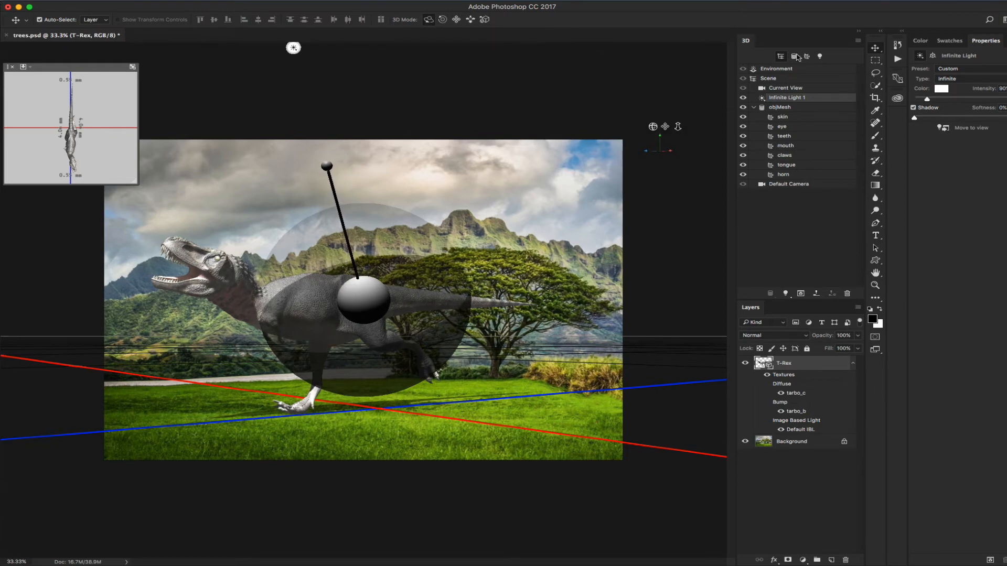
# Set the infinite light's shadow softness to 41%
pyautogui.click(410, 2)
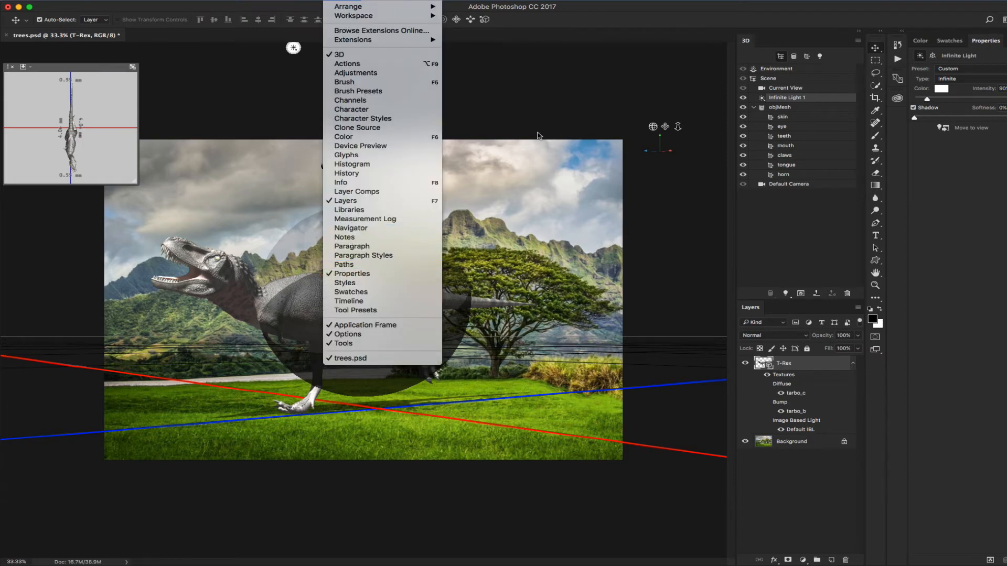
pyautogui.click(552, 110)
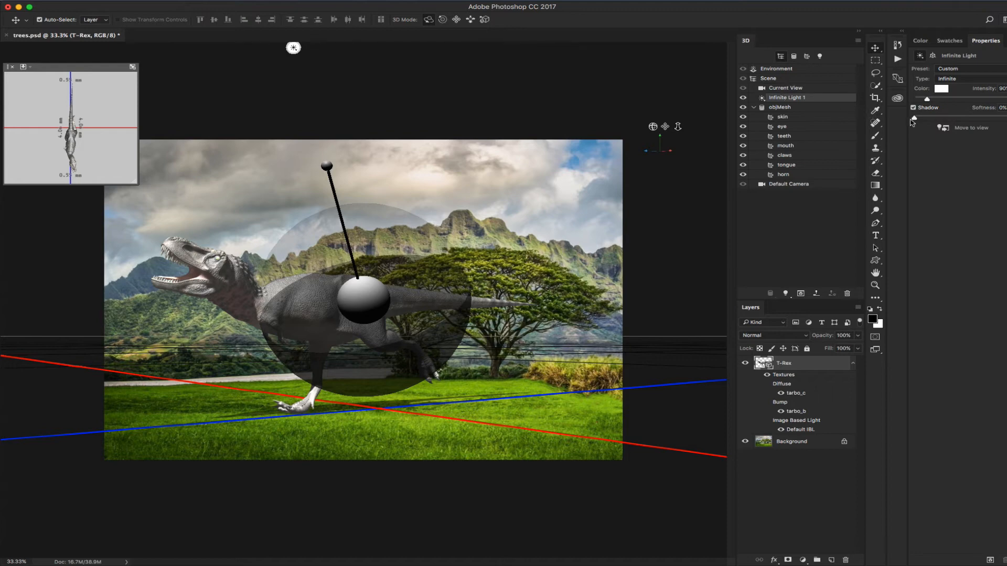
pyautogui.moveTo(933, 120); pyautogui.dragTo(952, 122)
pyautogui.click(806, 70)
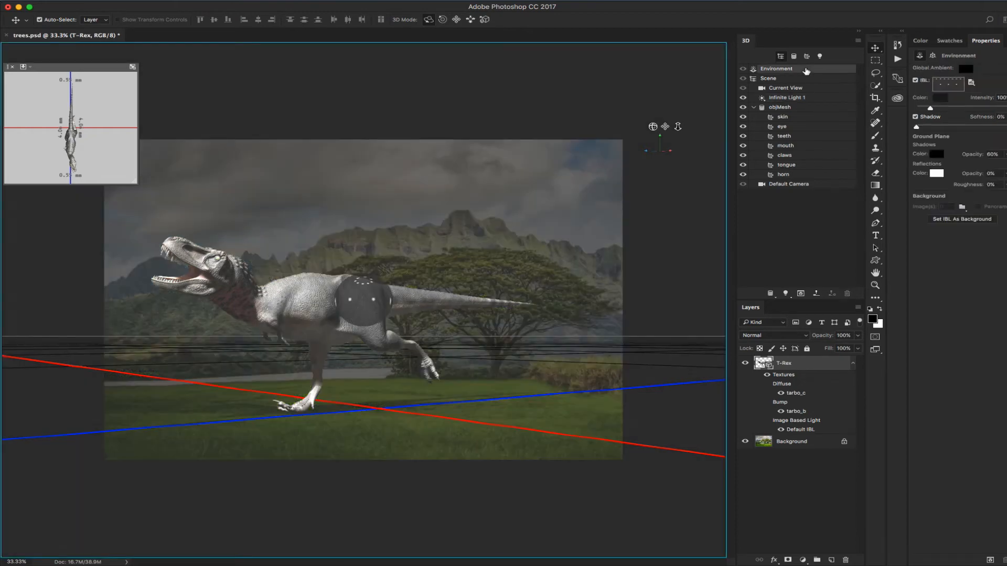
pyautogui.click(794, 443)
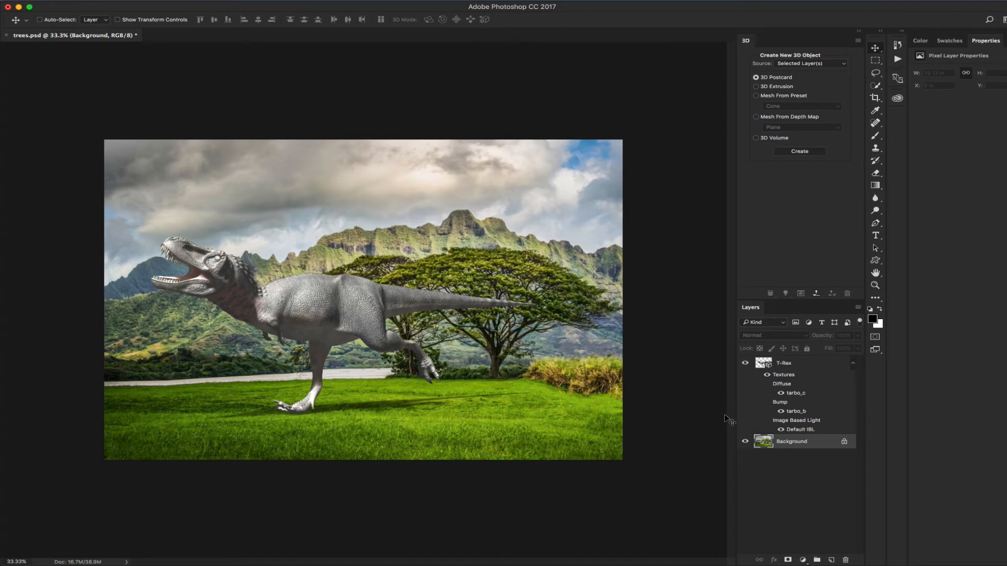
# Select the entire landscape photo with the Rectangular Marquee and copy it
pyautogui.press('super')
pyautogui.click(120, 0)
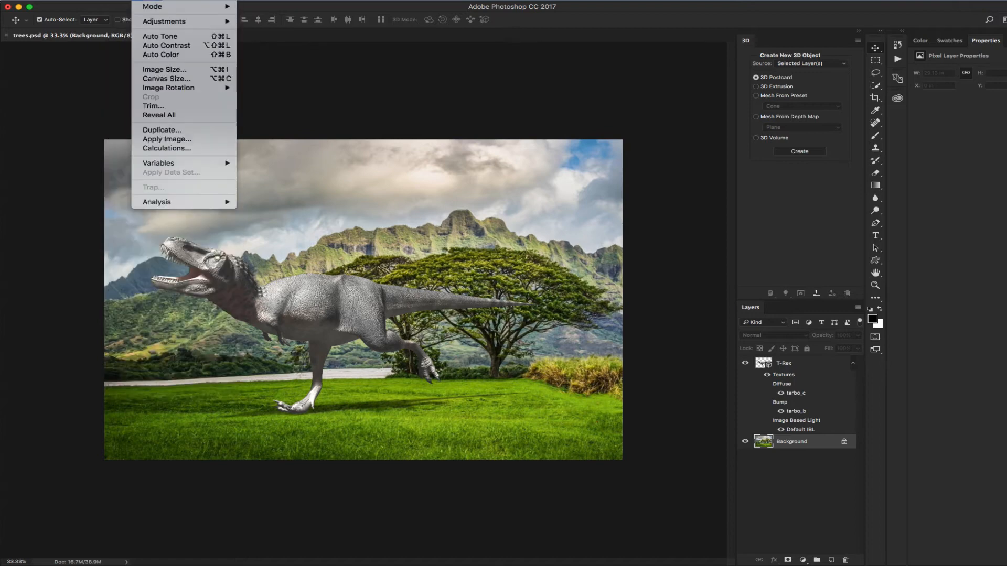
pyautogui.click(501, 171)
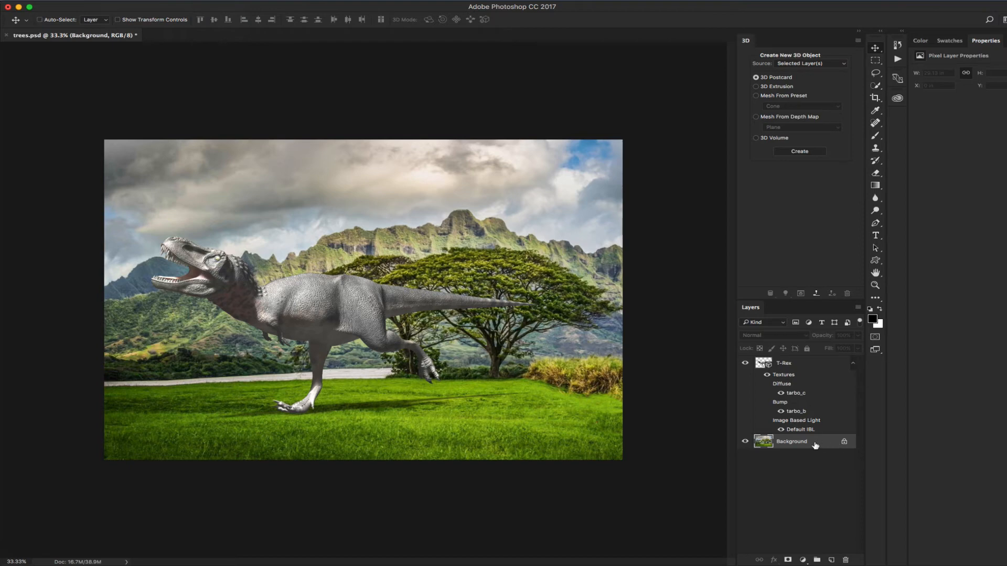
pyautogui.press('m')
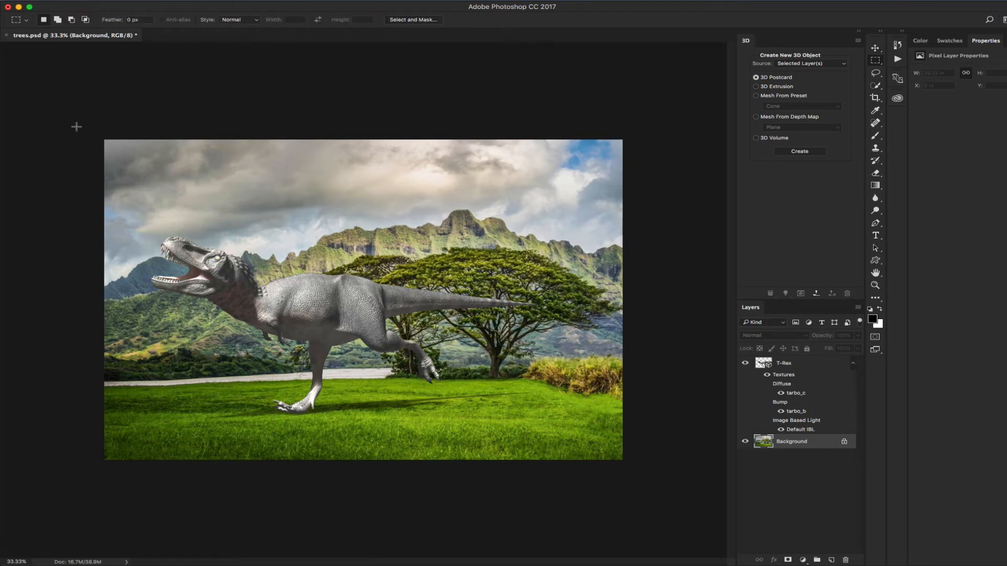
pyautogui.moveTo(97, 130); pyautogui.dragTo(663, 509)
# Select the T-Rex 3D layer, paste the landscape onto it, then undo the paste
pyautogui.moveTo(785, 366); pyautogui.dragTo(539, 348)
pyautogui.click(801, 370)
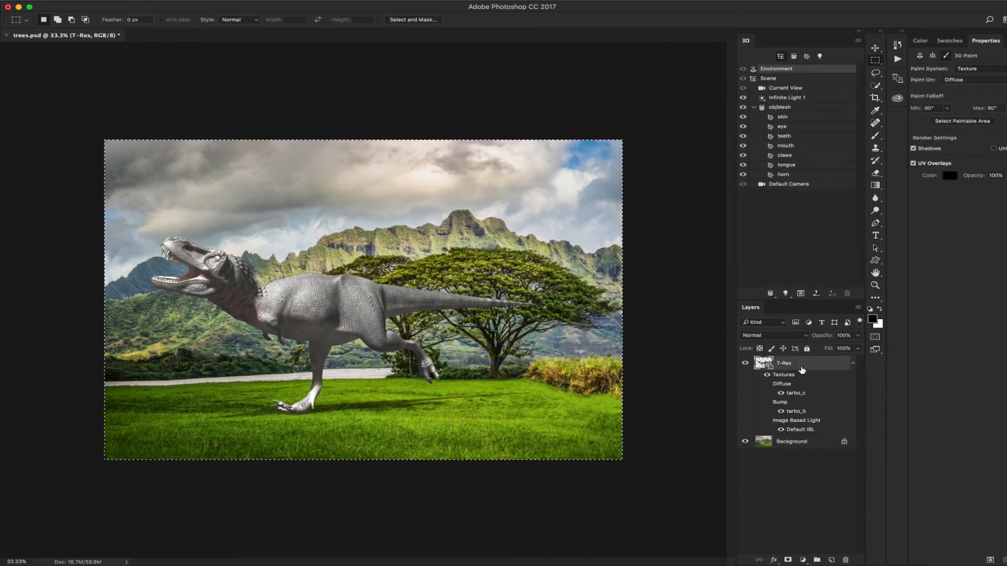
pyautogui.press('super+v')
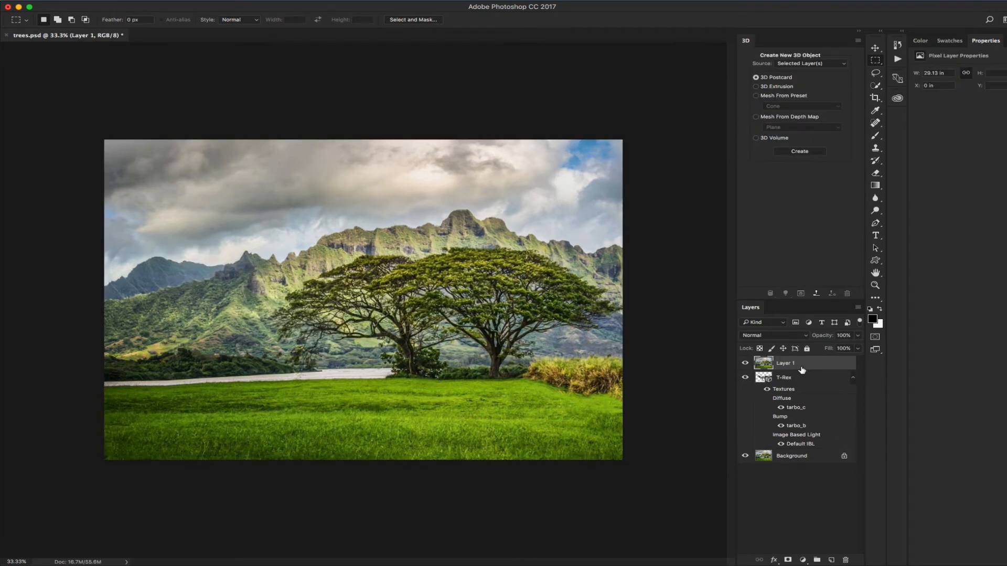
pyautogui.press('super+z')
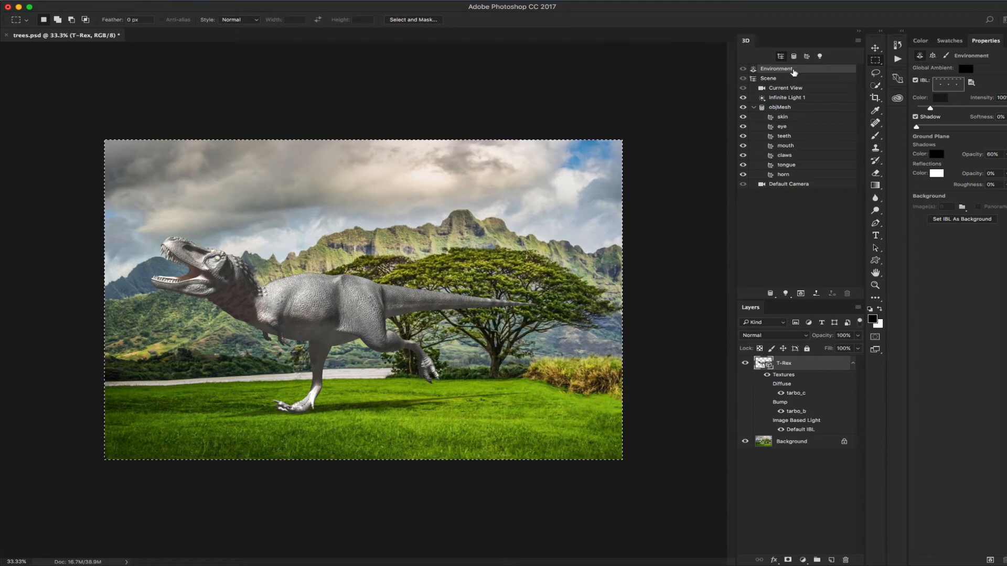
# Create a clipboard-sized image-based light texture and open it for editing
pyautogui.click(972, 83)
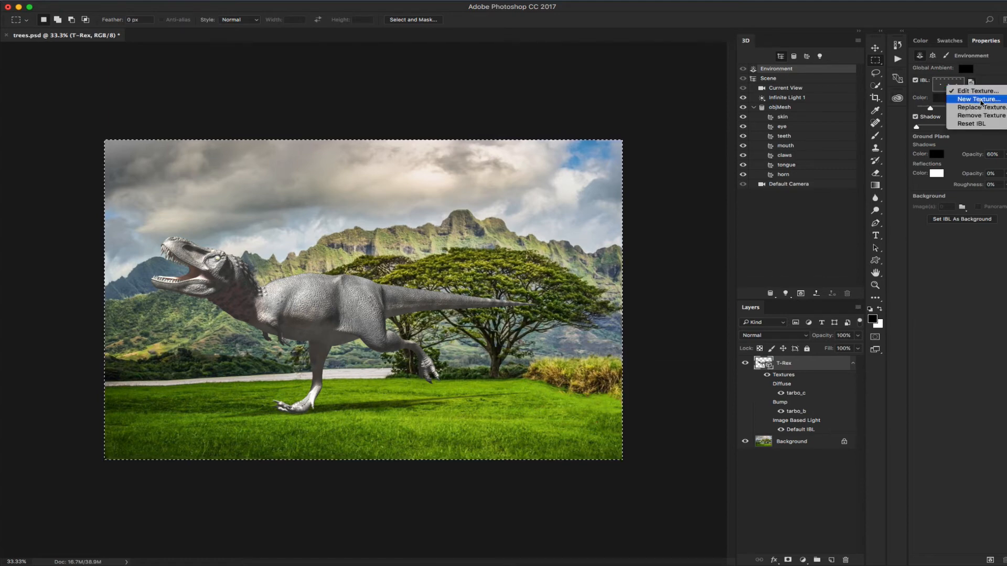
pyautogui.click(979, 99)
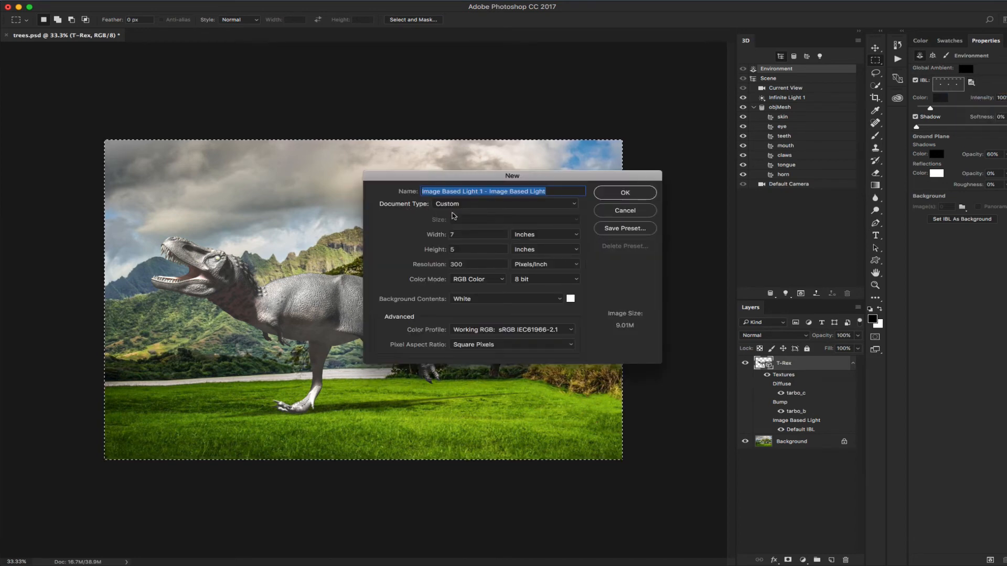
pyautogui.click(576, 205)
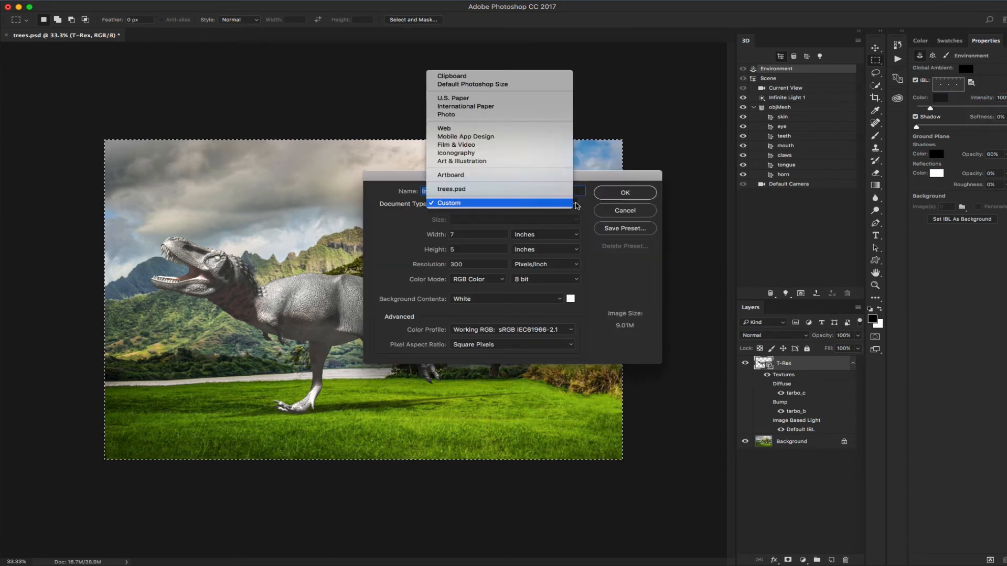
pyautogui.click(529, 79)
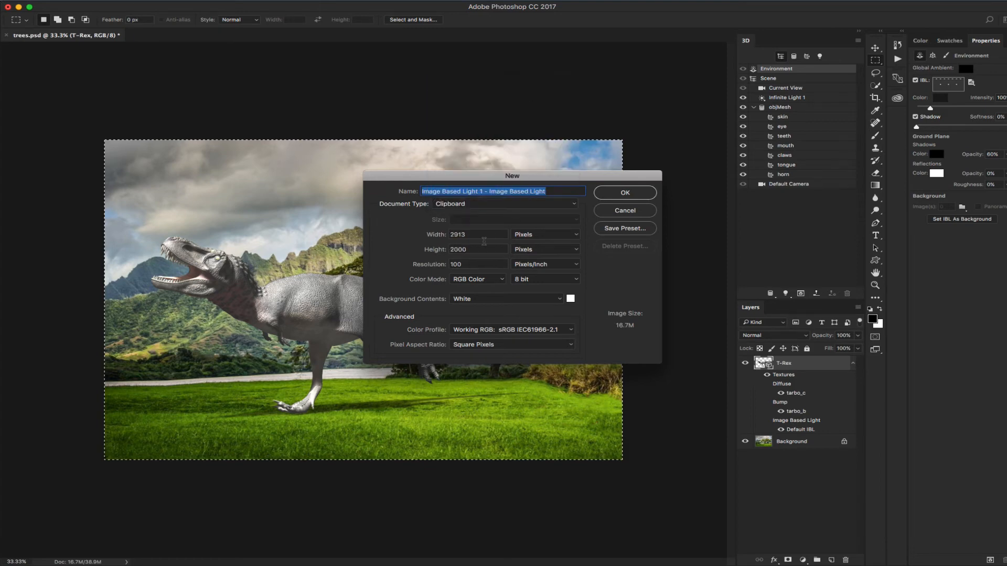
pyautogui.click(630, 193)
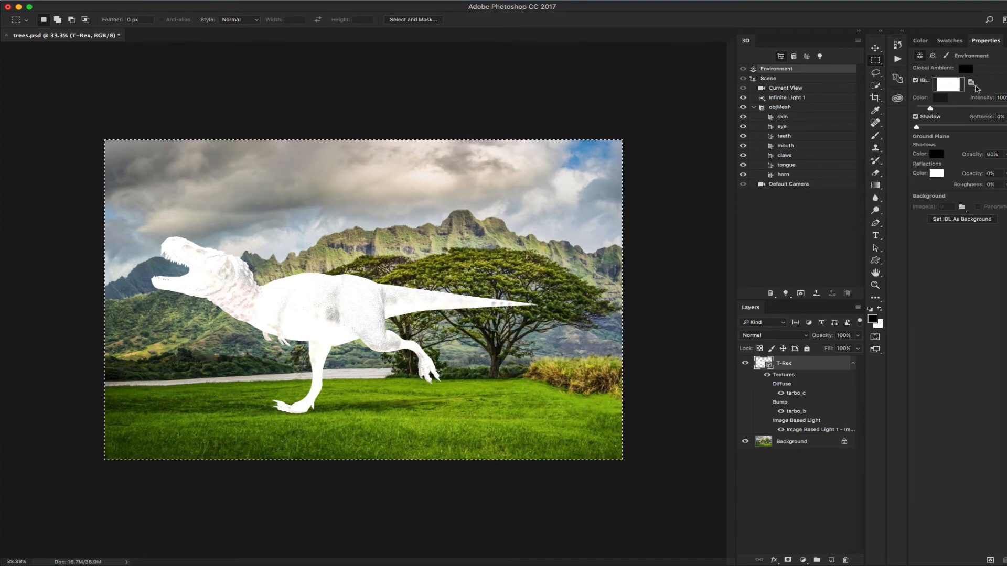
pyautogui.click(972, 84)
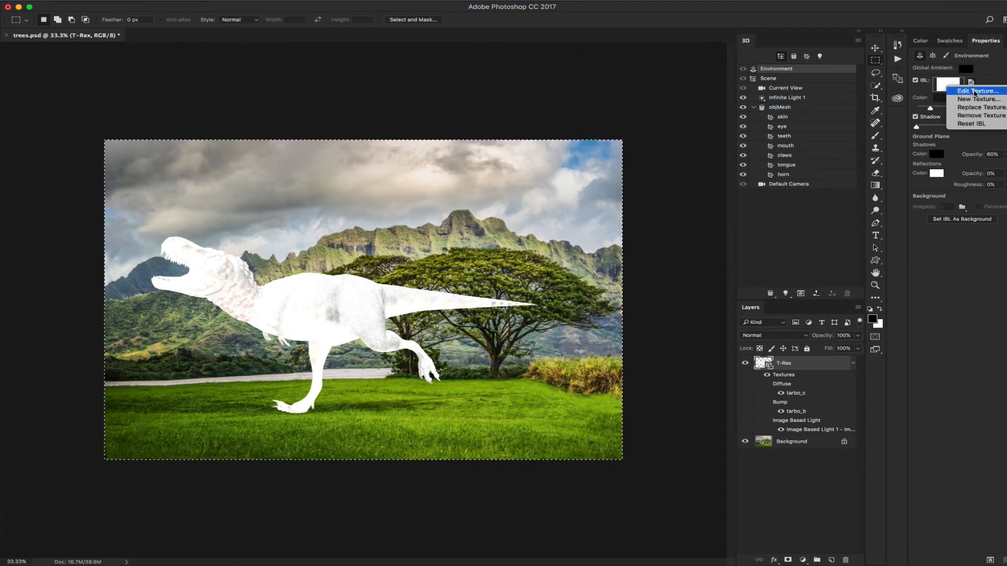
pyautogui.click(975, 91)
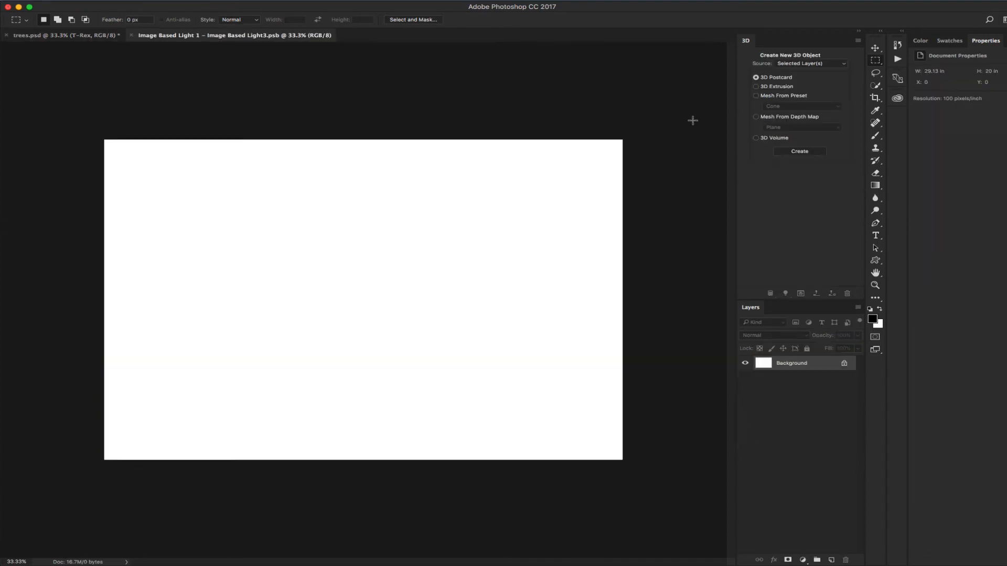
# Paste the landscape photo into the light texture and merge it down onto the background
pyautogui.press('super+v')
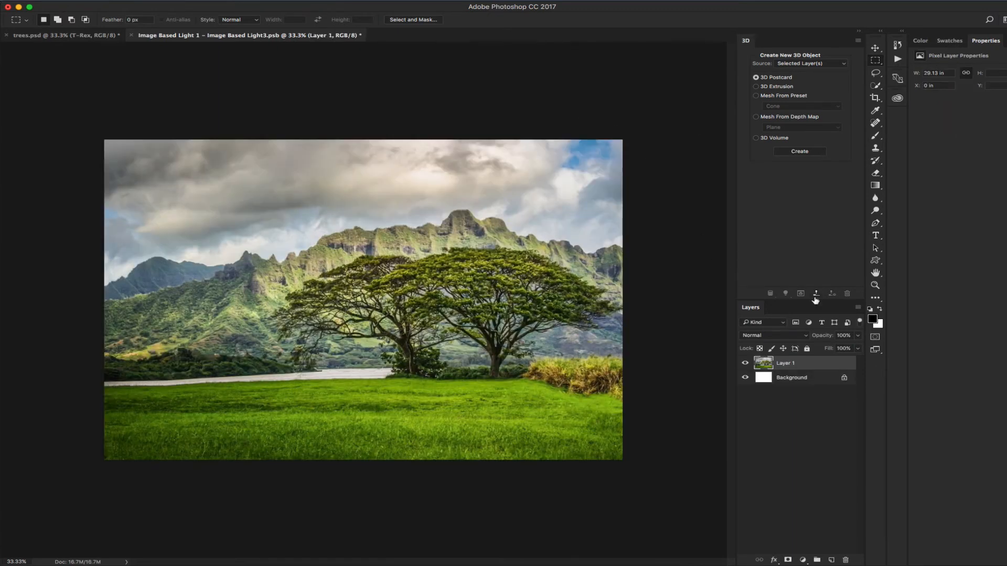
pyautogui.click(858, 308)
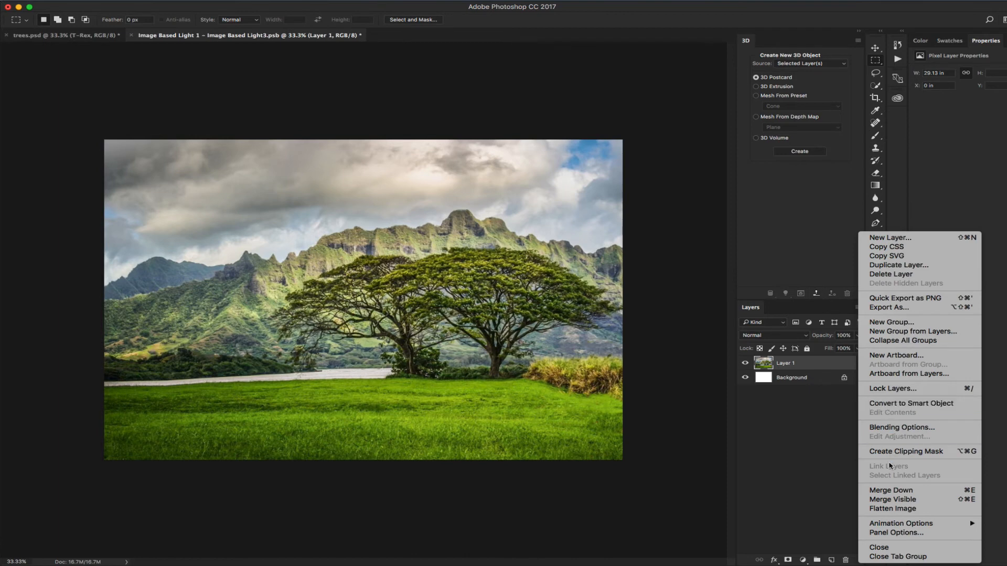
pyautogui.click(891, 490)
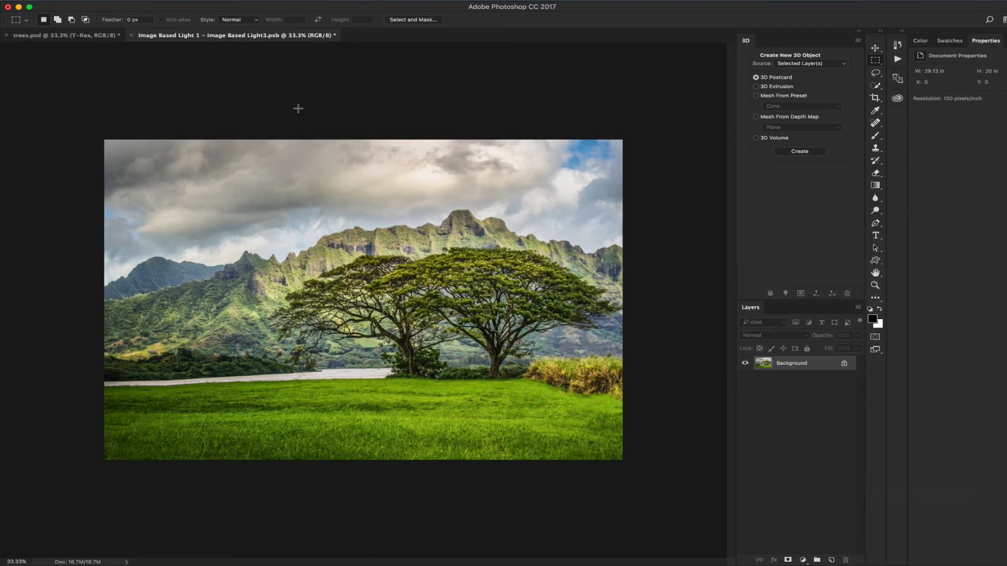
# Shrink the texture to 4 inches wide (400×275 px), save it, and return to trees.psd
pyautogui.click(142, 0)
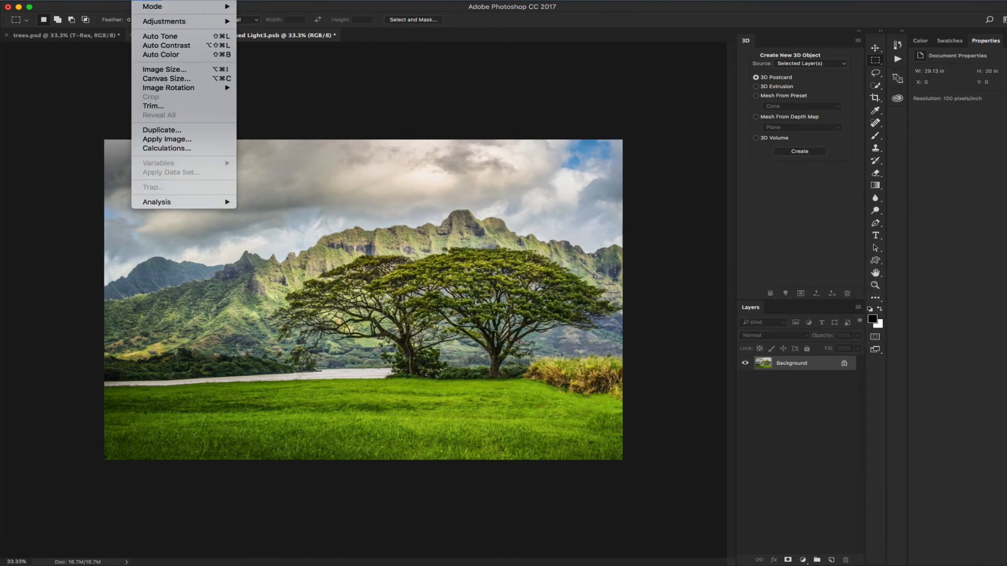
pyautogui.click(154, 70)
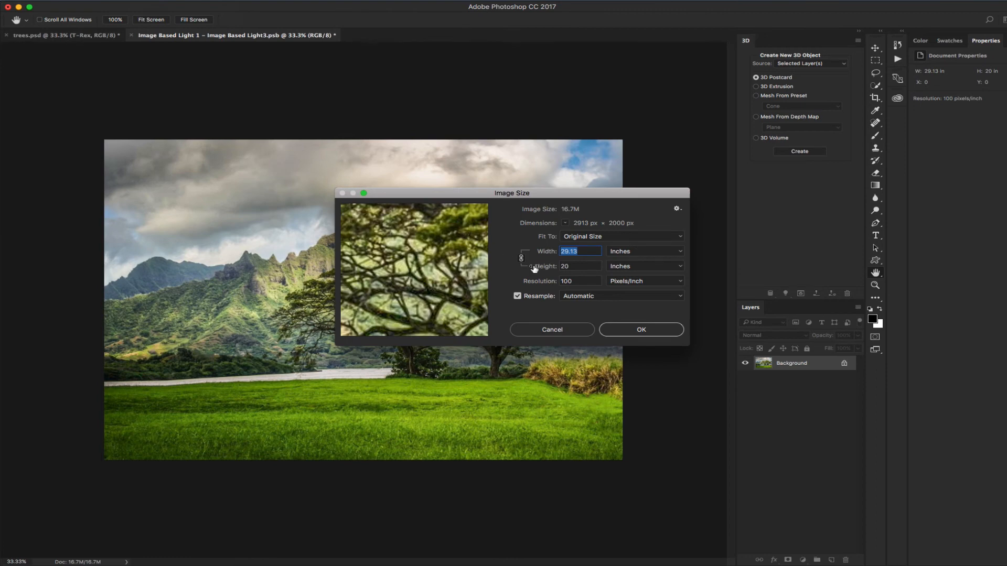
pyautogui.write('4')
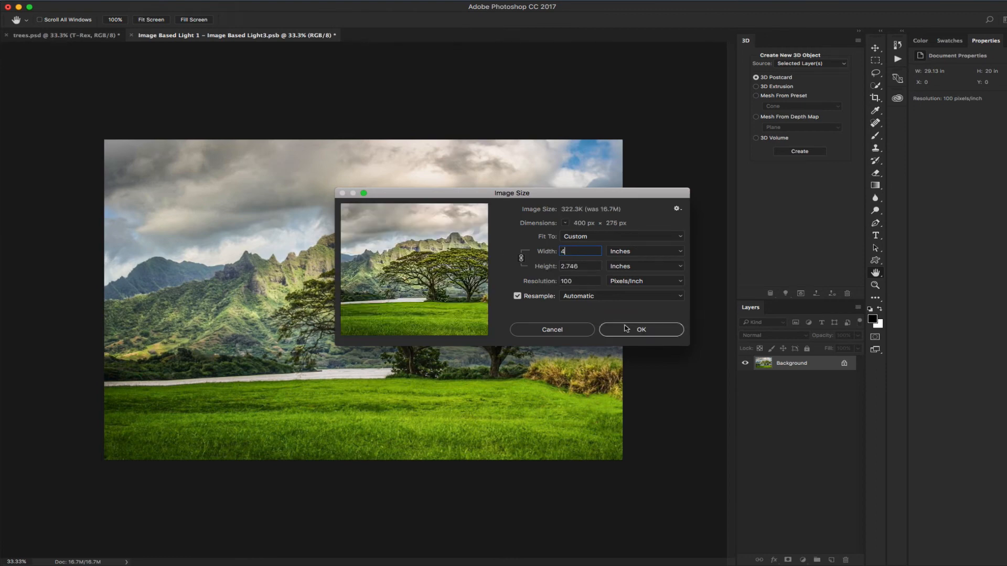
pyautogui.click(625, 329)
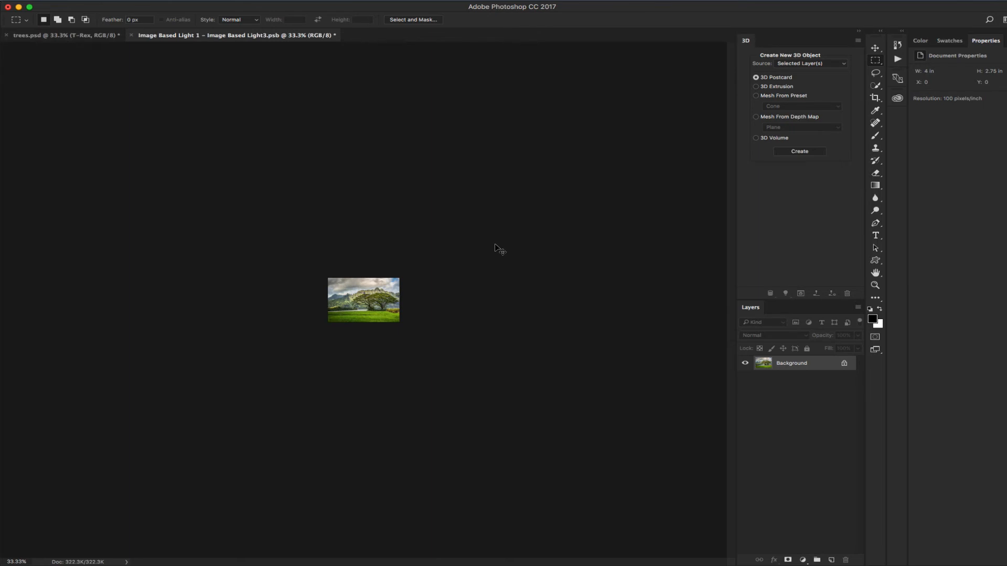
pyautogui.press('super+s')
pyautogui.press('super+w')
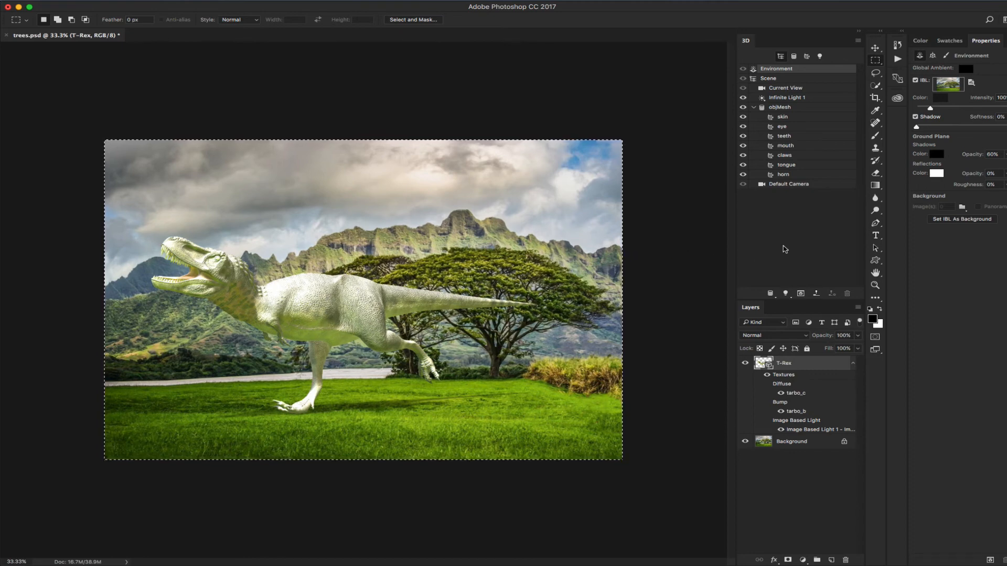
# Select all T-Rex materials from skin to horn and set their specular colour to black
pyautogui.click(781, 118)
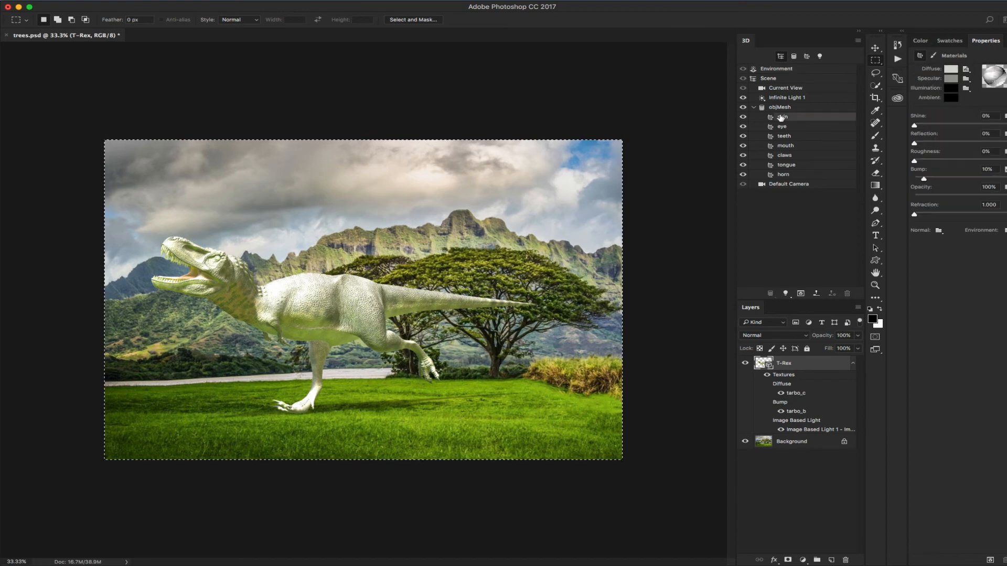
pyautogui.click(807, 58)
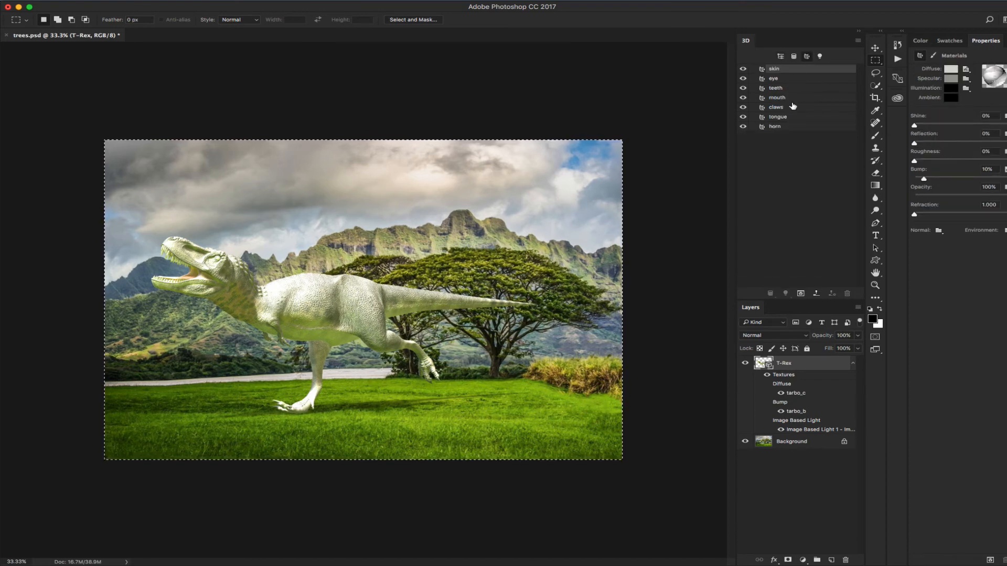
pyautogui.keyDown('shift'); pyautogui.click(780, 127); pyautogui.keyUp('shift')
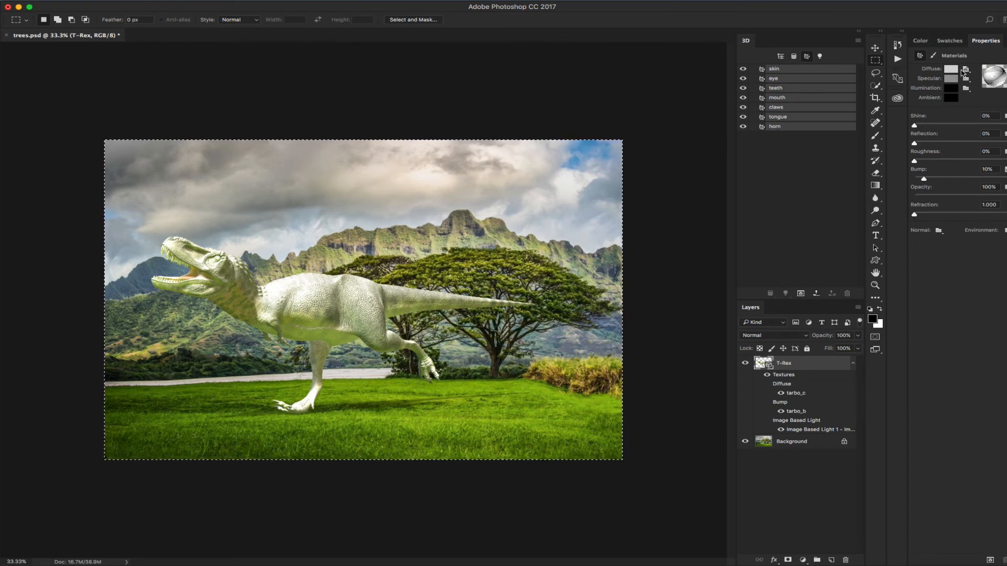
pyautogui.click(951, 79)
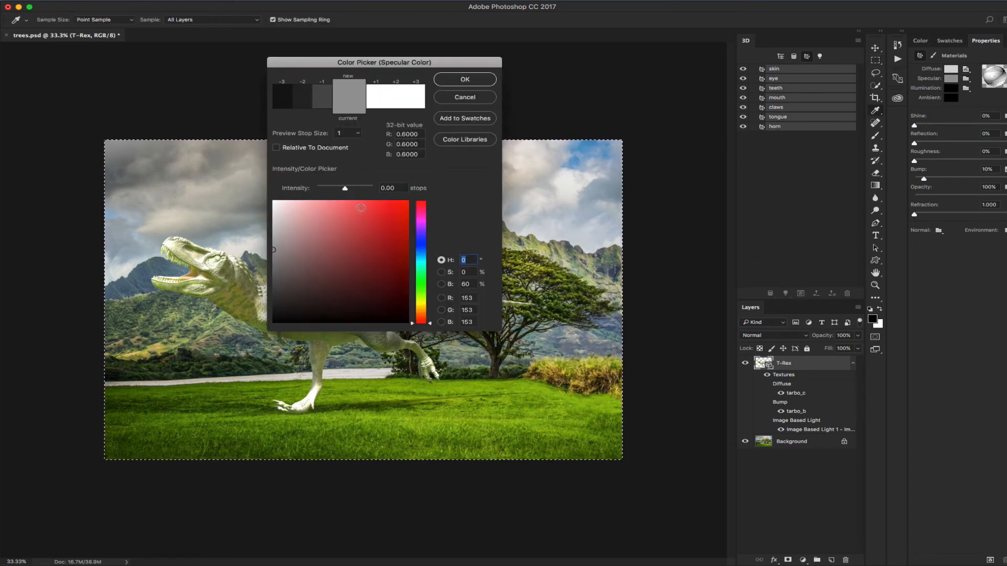
pyautogui.moveTo(276, 312); pyautogui.dragTo(268, 324)
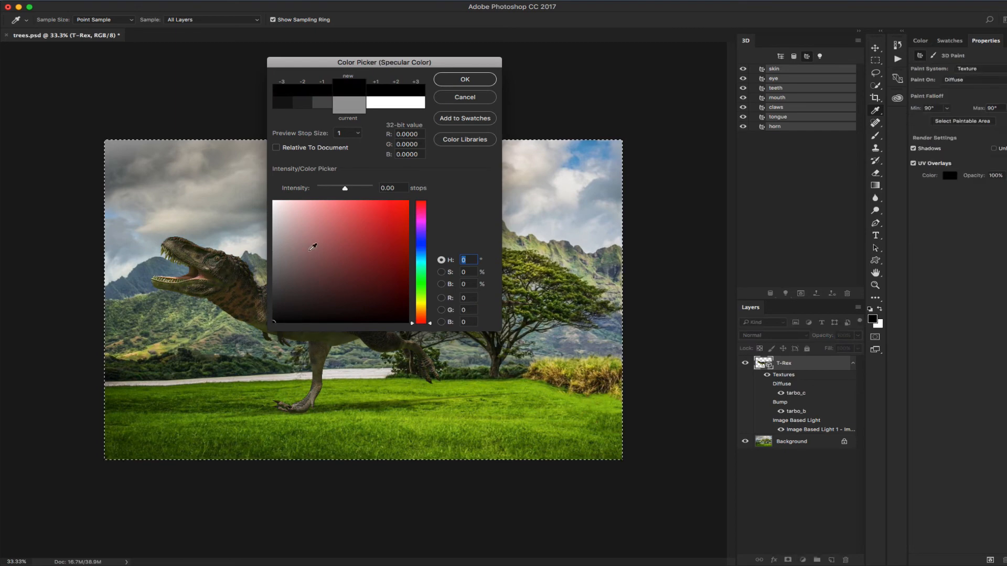
pyautogui.click(462, 79)
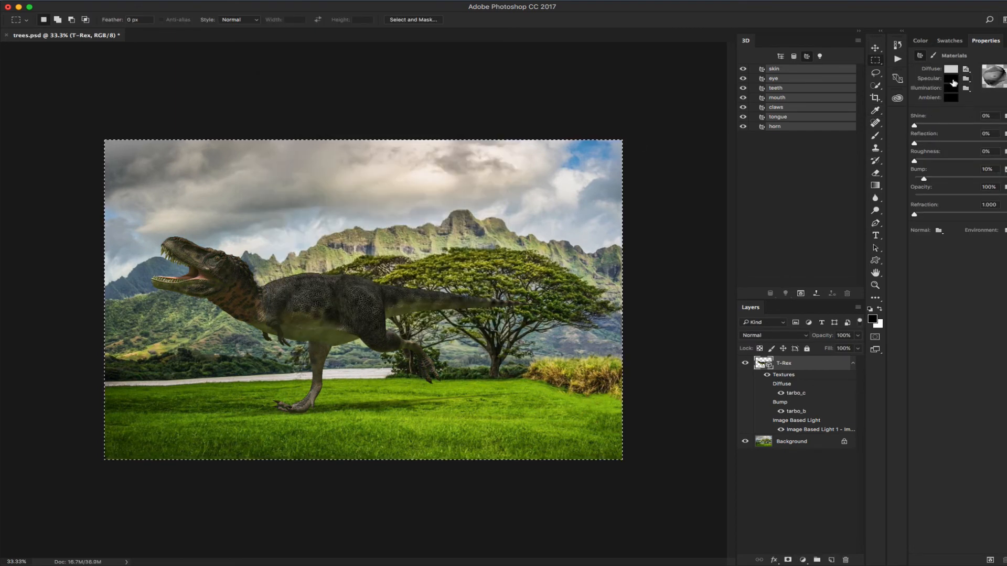
# Retune the shared specular colour to a near-black blue (RGB 13, 16, 19)
pyautogui.click(950, 79)
pyautogui.click(421, 287)
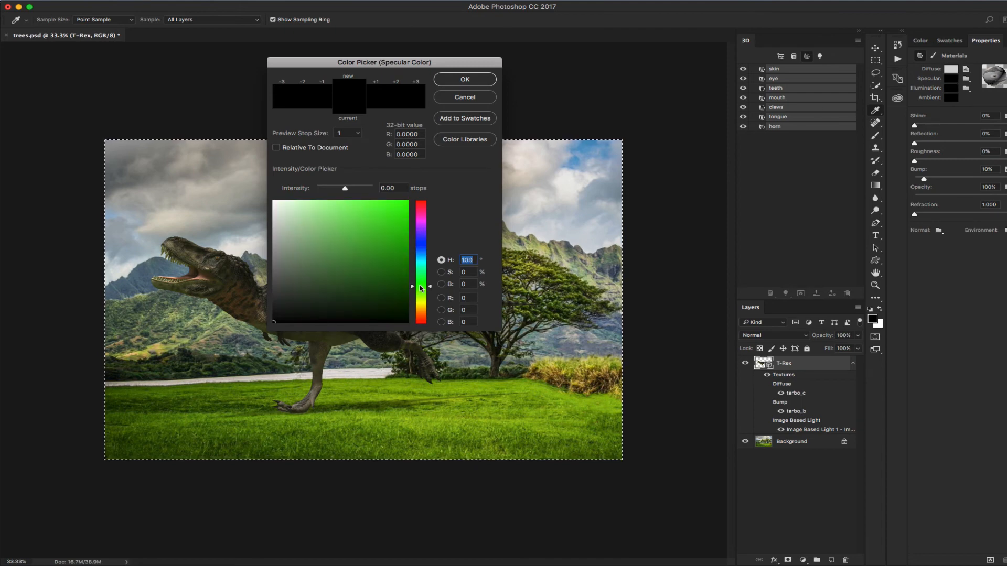
pyautogui.moveTo(312, 307); pyautogui.dragTo(329, 305)
pyautogui.click(426, 250)
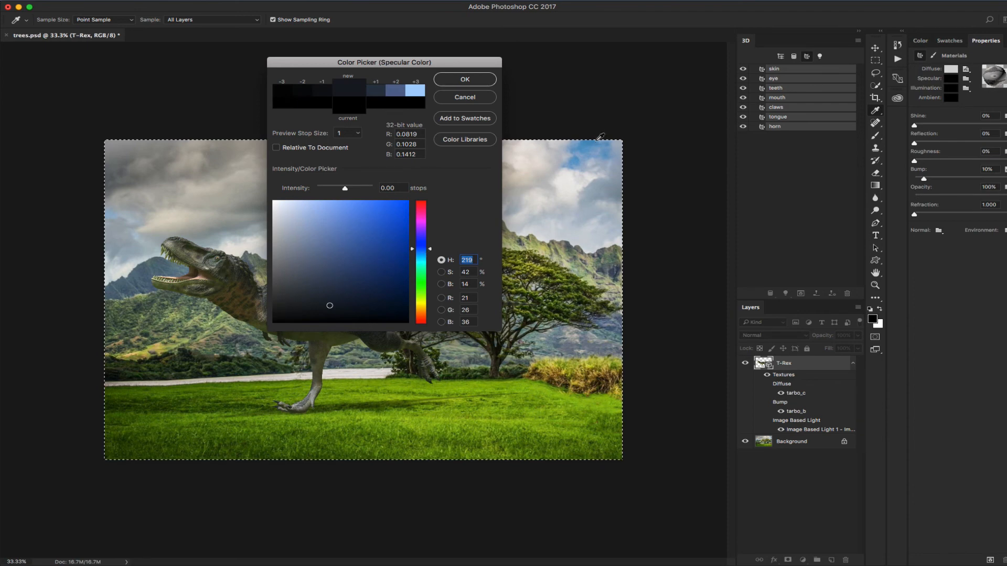
pyautogui.click(318, 261)
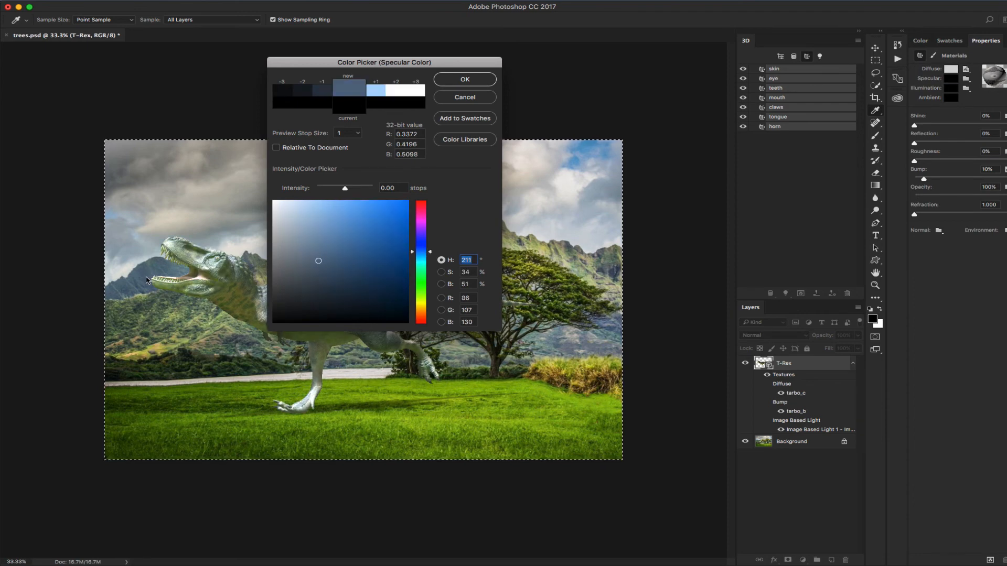
pyautogui.moveTo(318, 261); pyautogui.dragTo(318, 313)
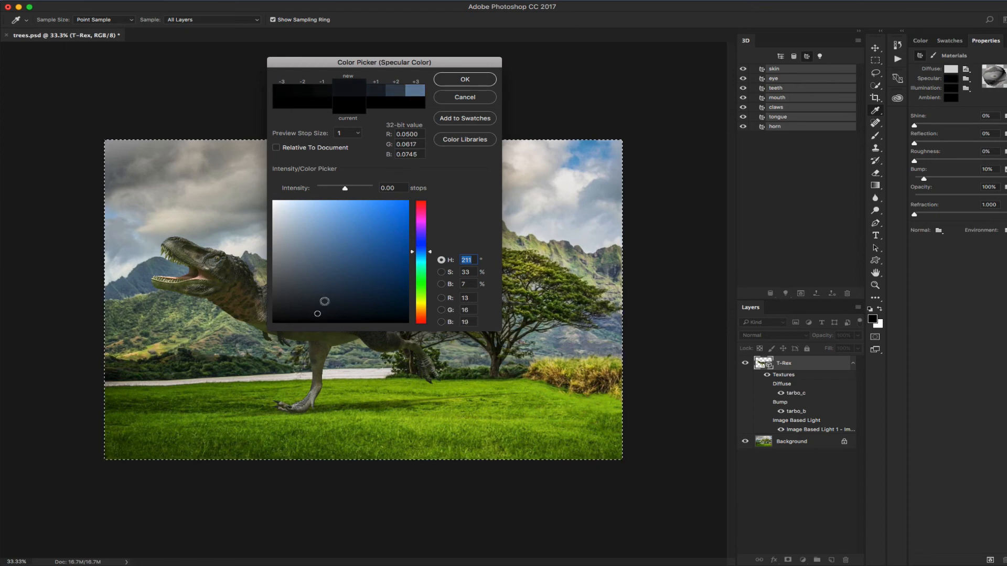
pyautogui.click(458, 83)
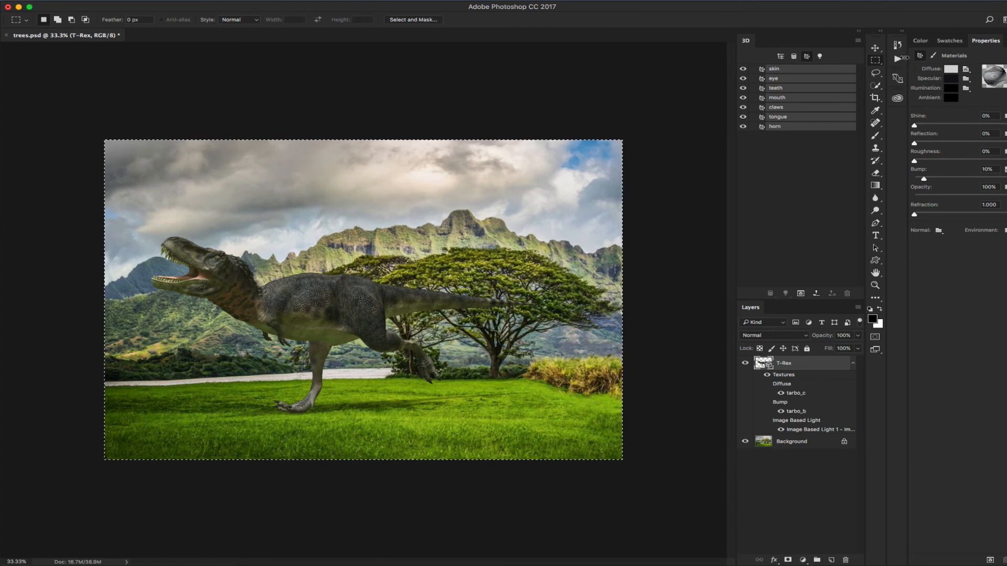
# Orbit the 3D camera slightly so the T-Rex's head angles toward the viewer, then render
pyautogui.click(876, 50)
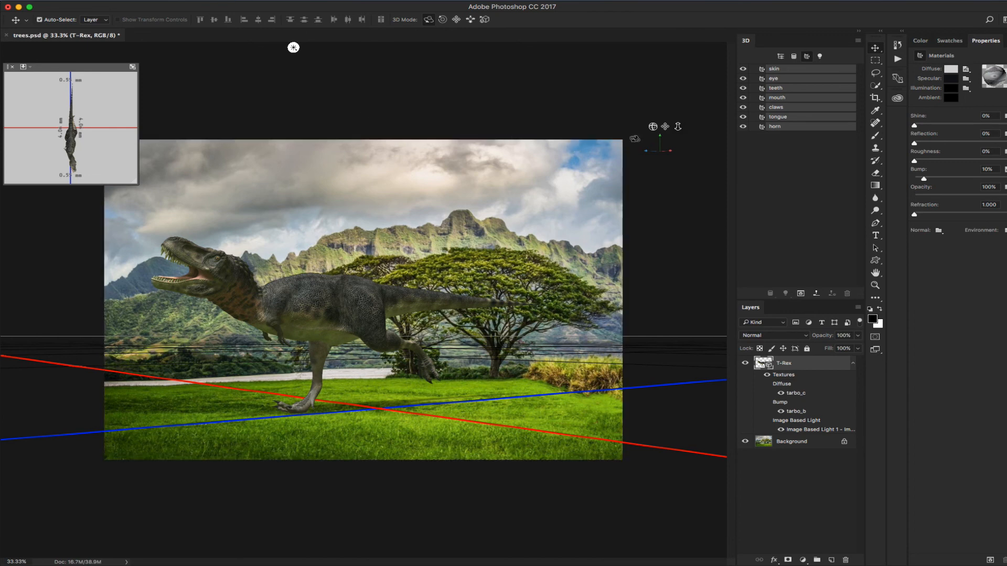
pyautogui.moveTo(294, 47); pyautogui.dragTo(310, 47)
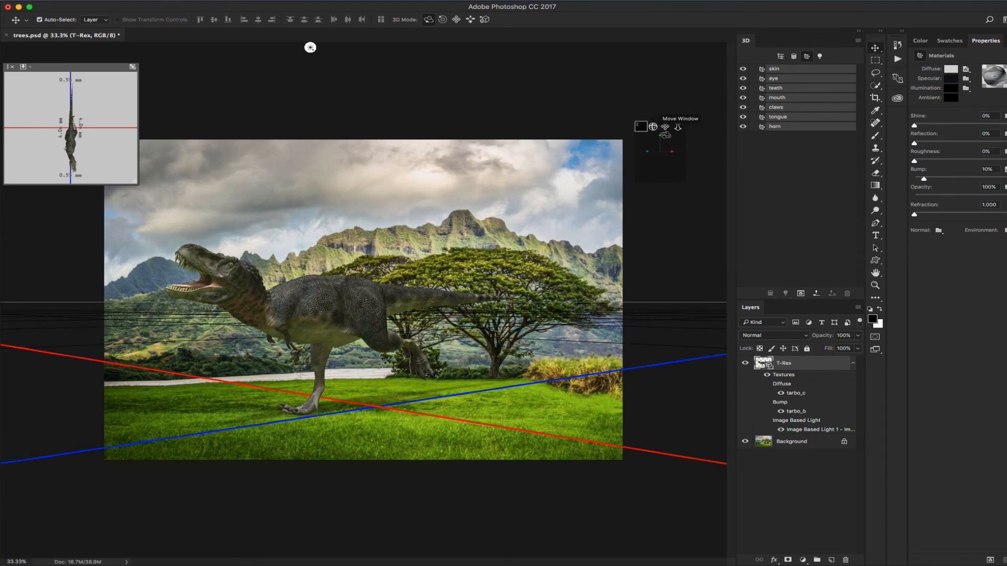
pyautogui.click(801, 293)
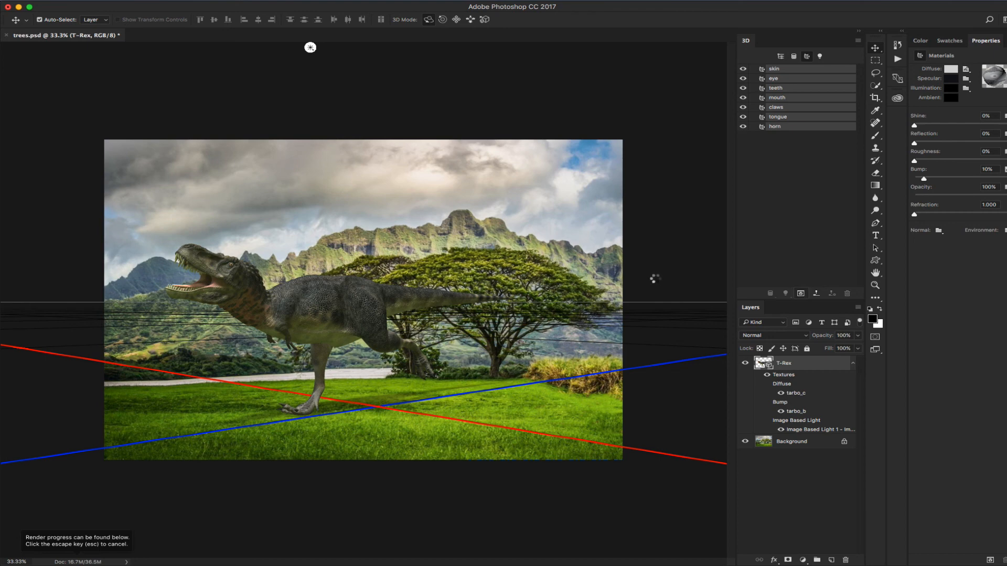